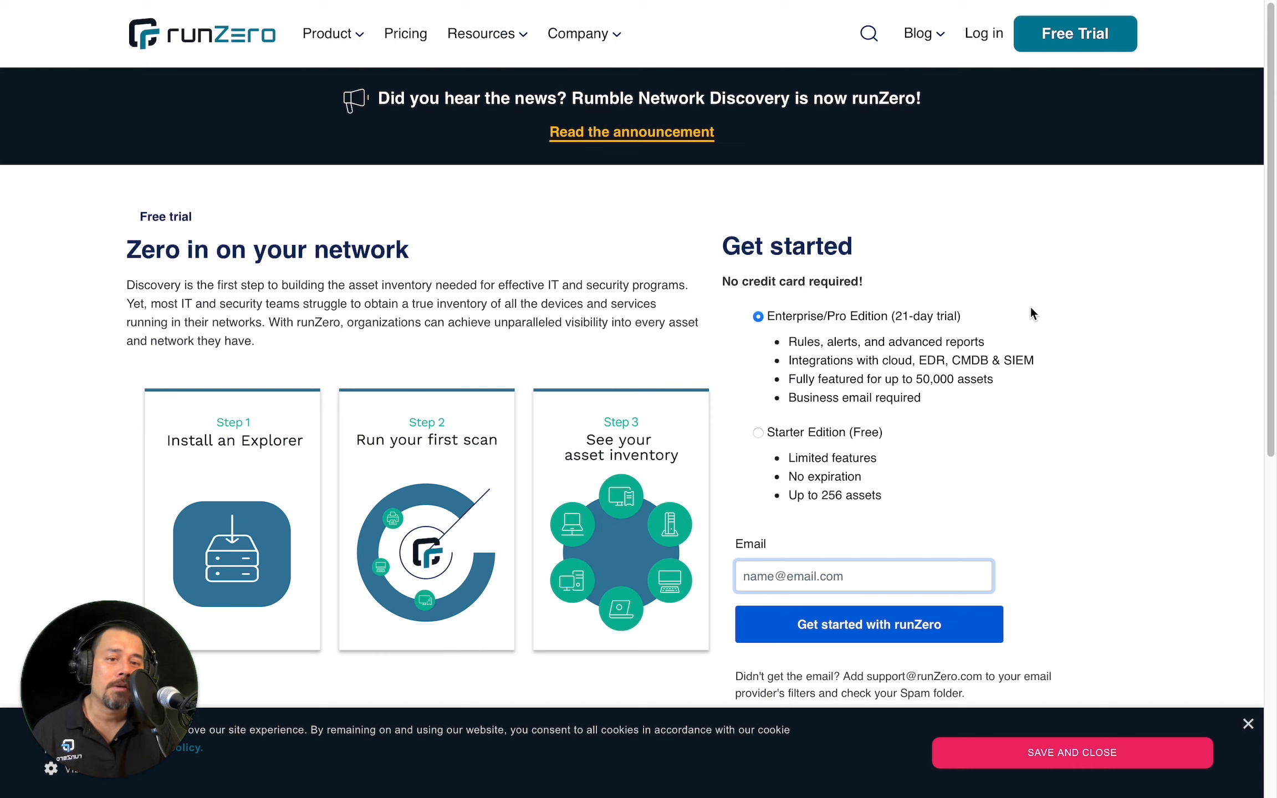
# Step: Sign up for the free Starter Edition with a pasted email address
pyautogui.tripleClick(832, 280)
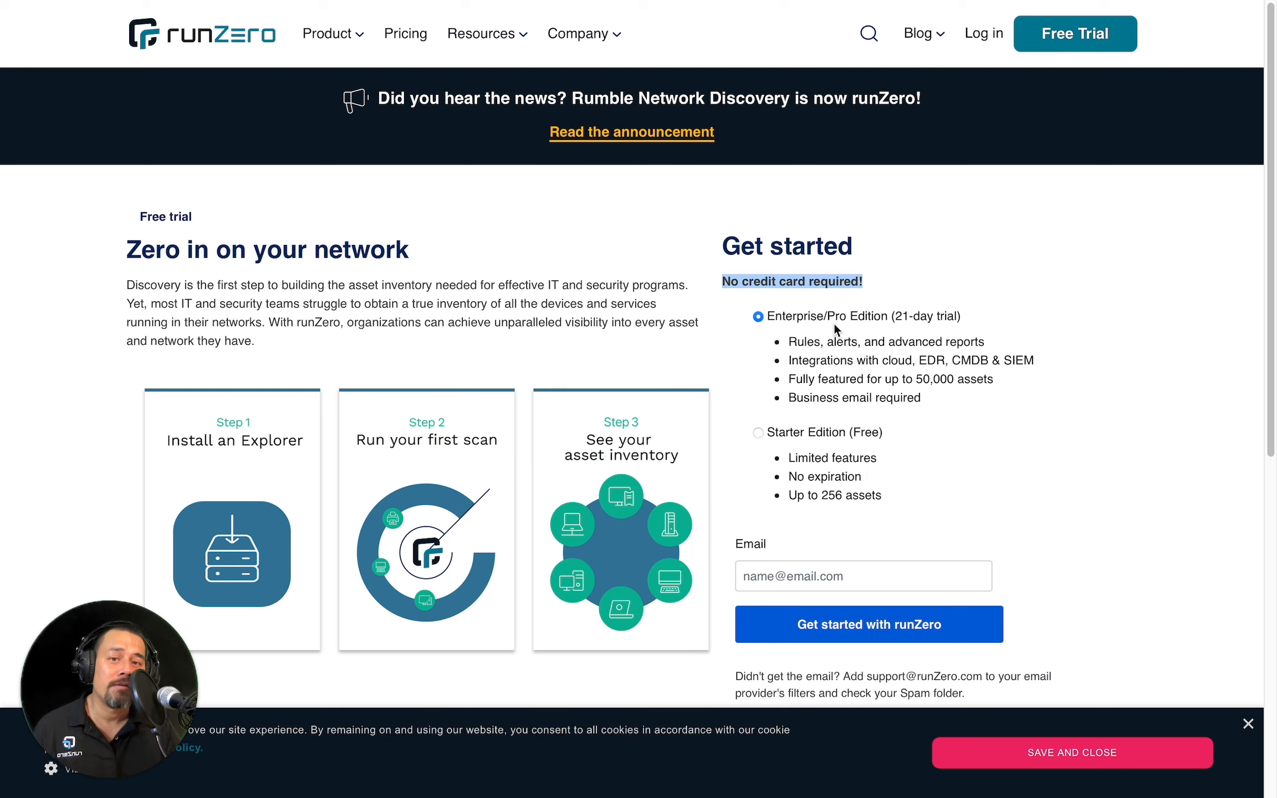
pyautogui.doubleClick(816, 397)
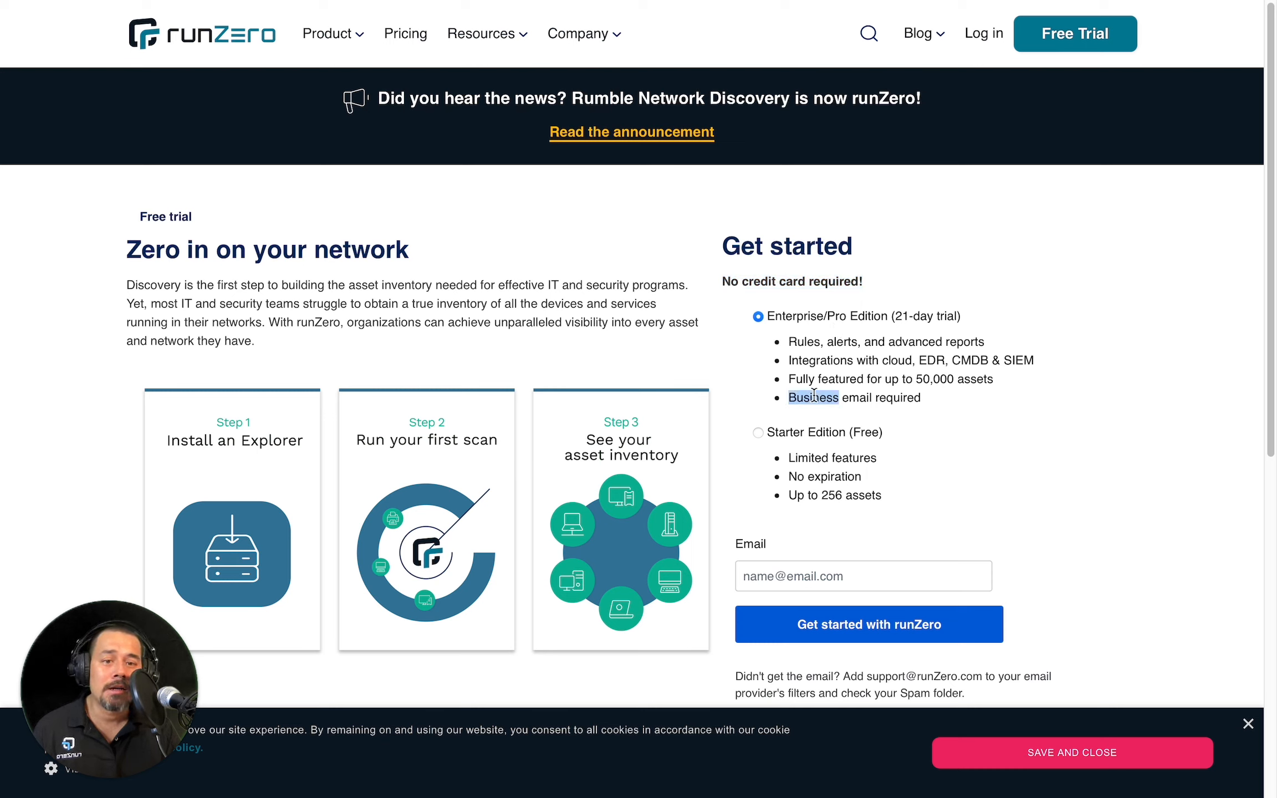
pyautogui.click(757, 433)
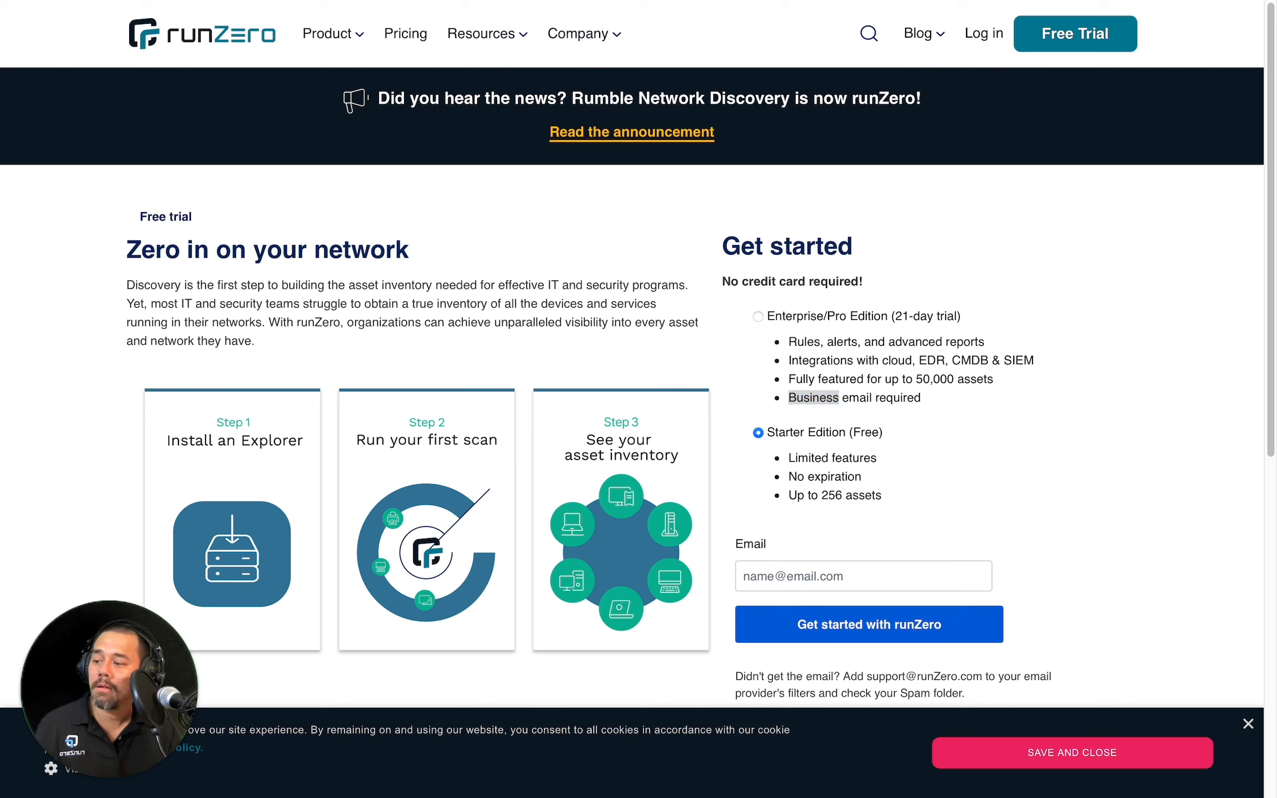
pyautogui.click(836, 573)
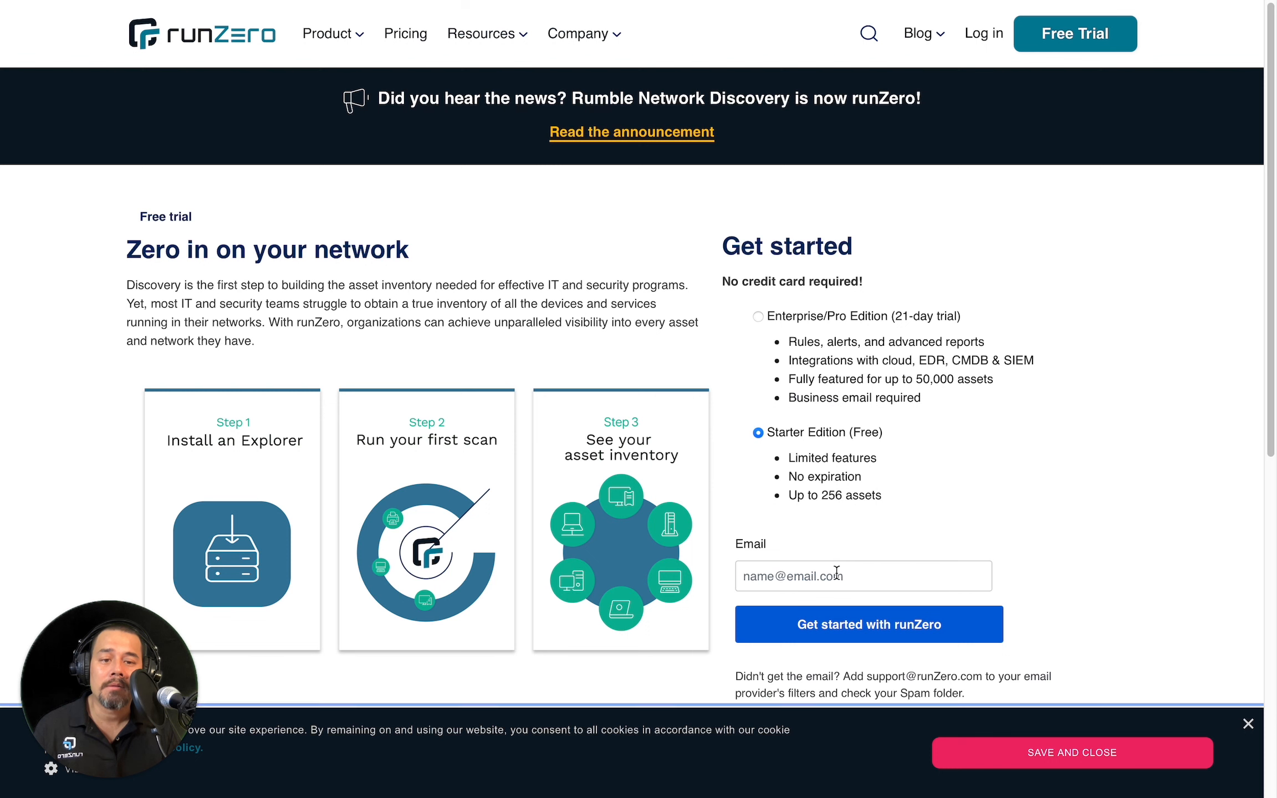
pyautogui.press('super+v')
pyautogui.click(865, 626)
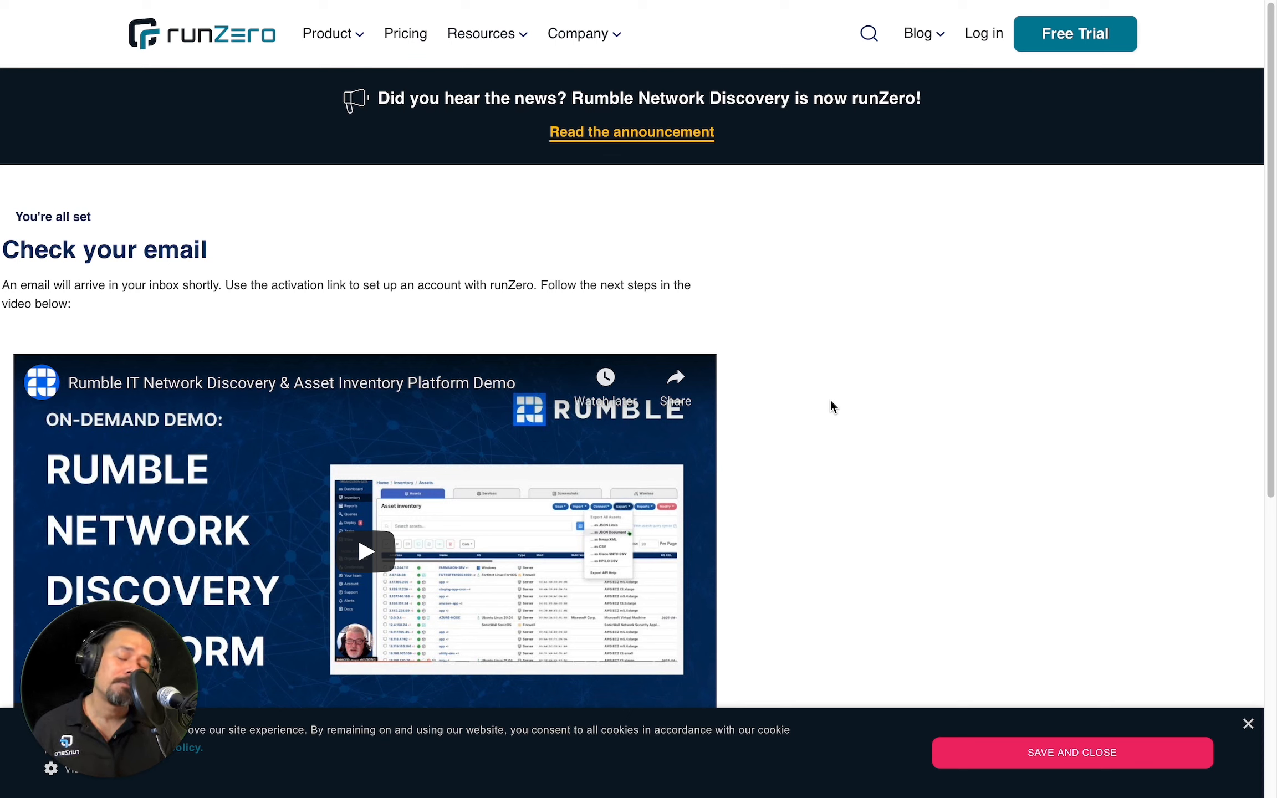
# Step: Switch to Proton Mail, open the Rumble welcome email and follow its activation link
pyautogui.hotkey('ctrl', 'Tab')
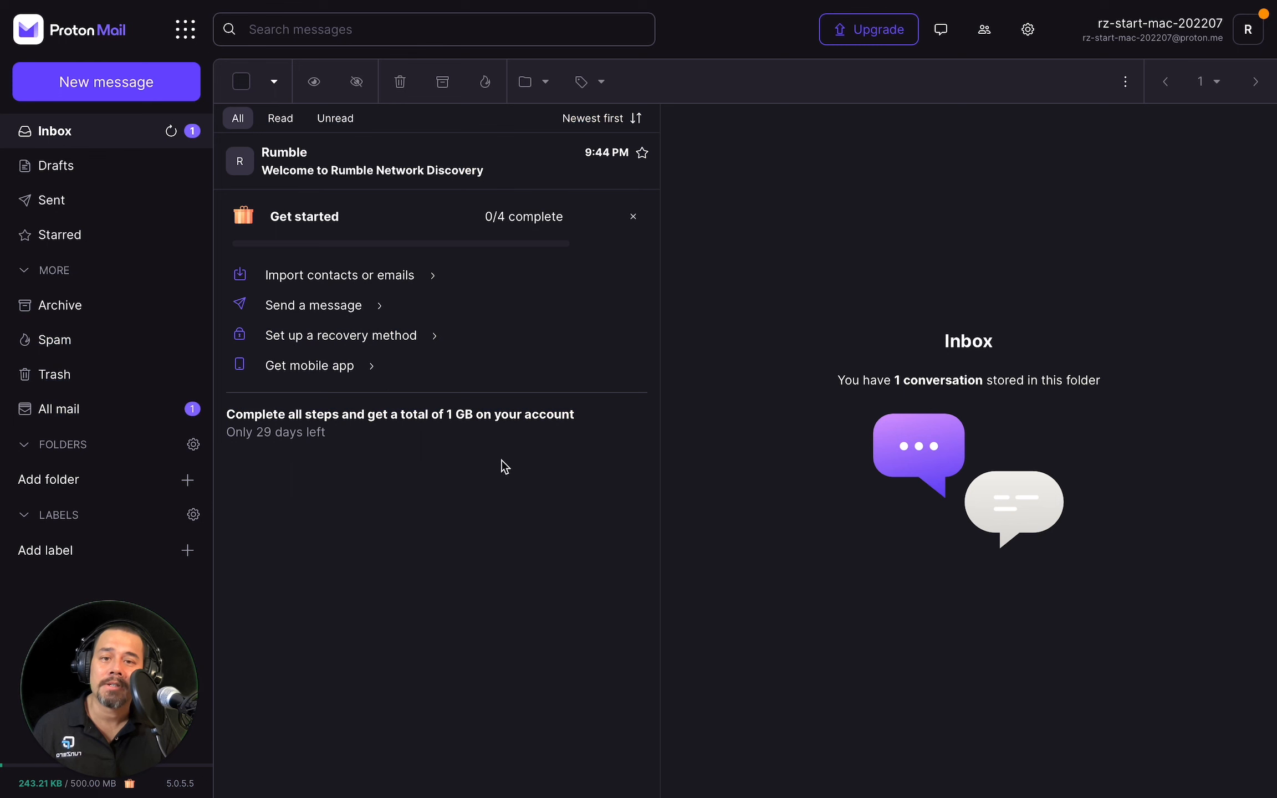
pyautogui.click(388, 172)
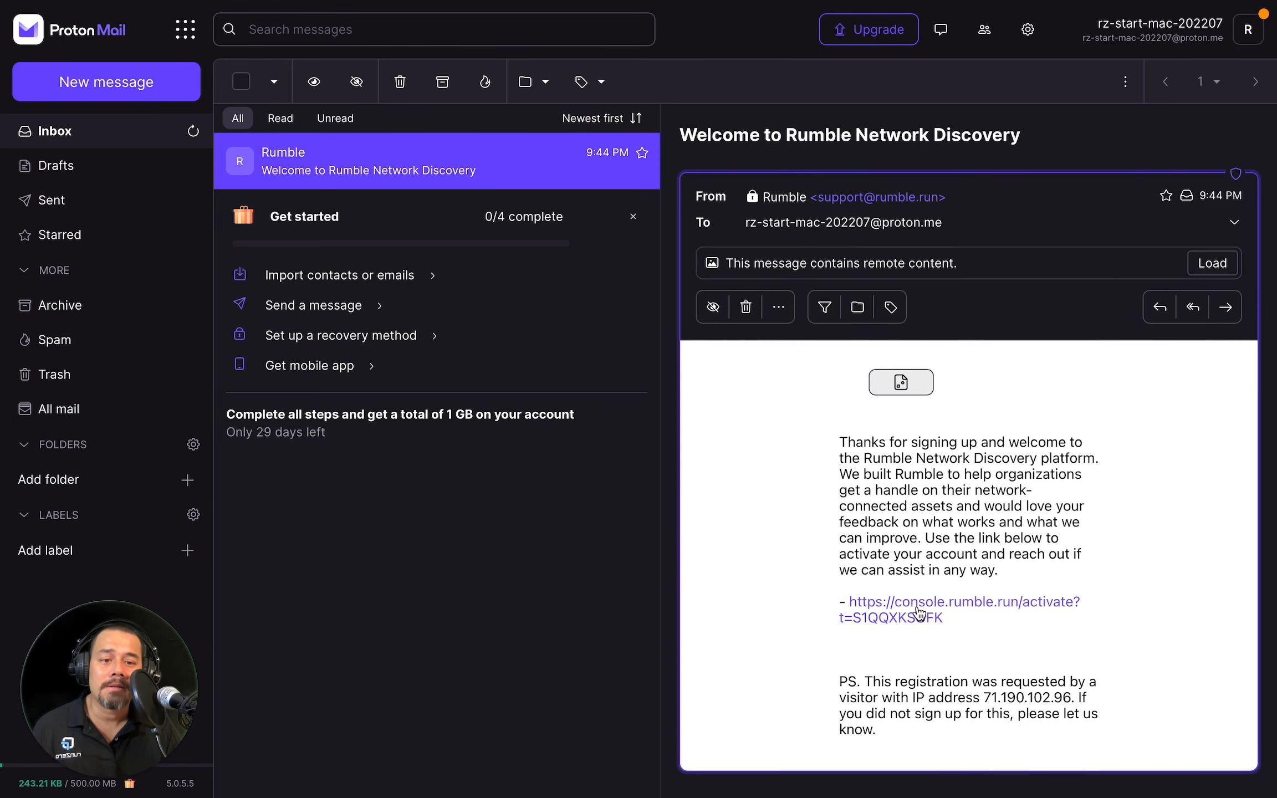
pyautogui.click(888, 613)
pyautogui.click(832, 465)
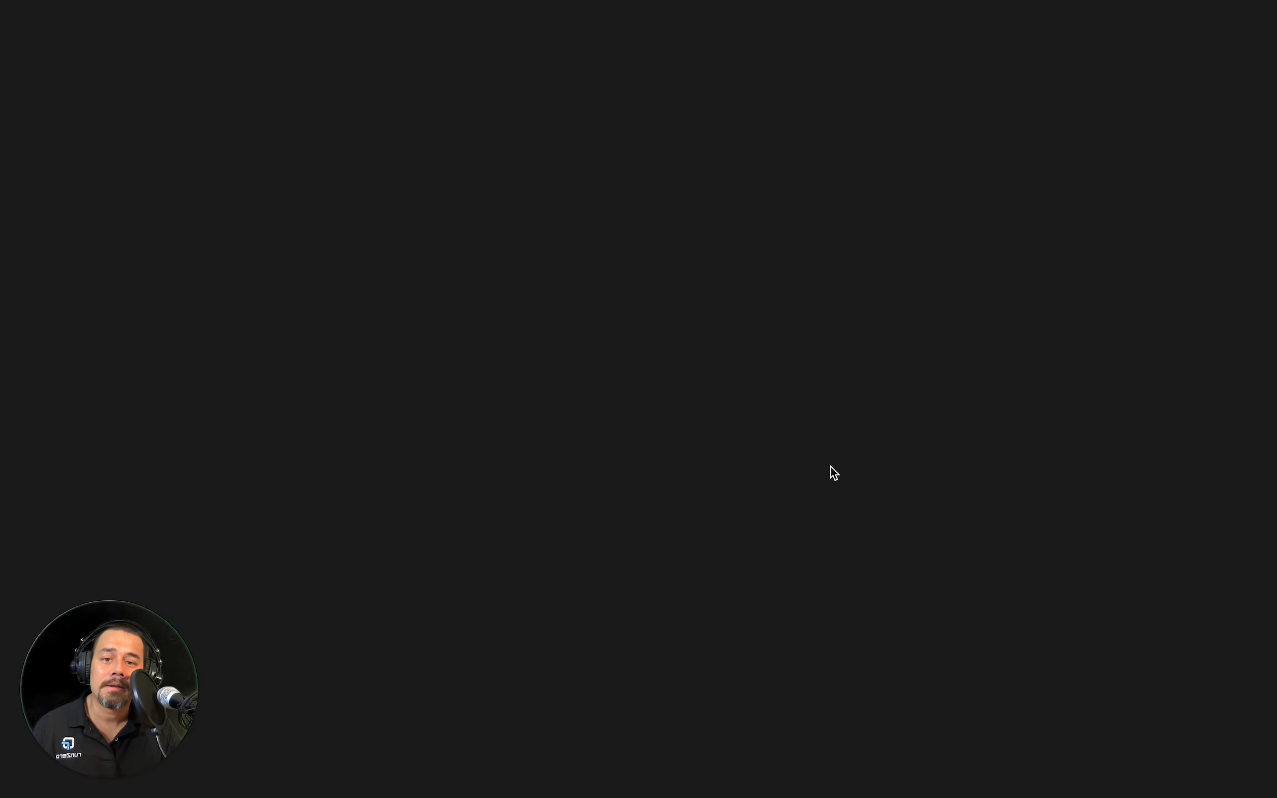
# Step: Enter the user's first and last name on the account activation form
pyautogui.click(686, 197)
pyautogui.press('Tab')
pyautogui.press('Tab')
# Step: Enter the account password and its confirmation
pyautogui.write('•••')
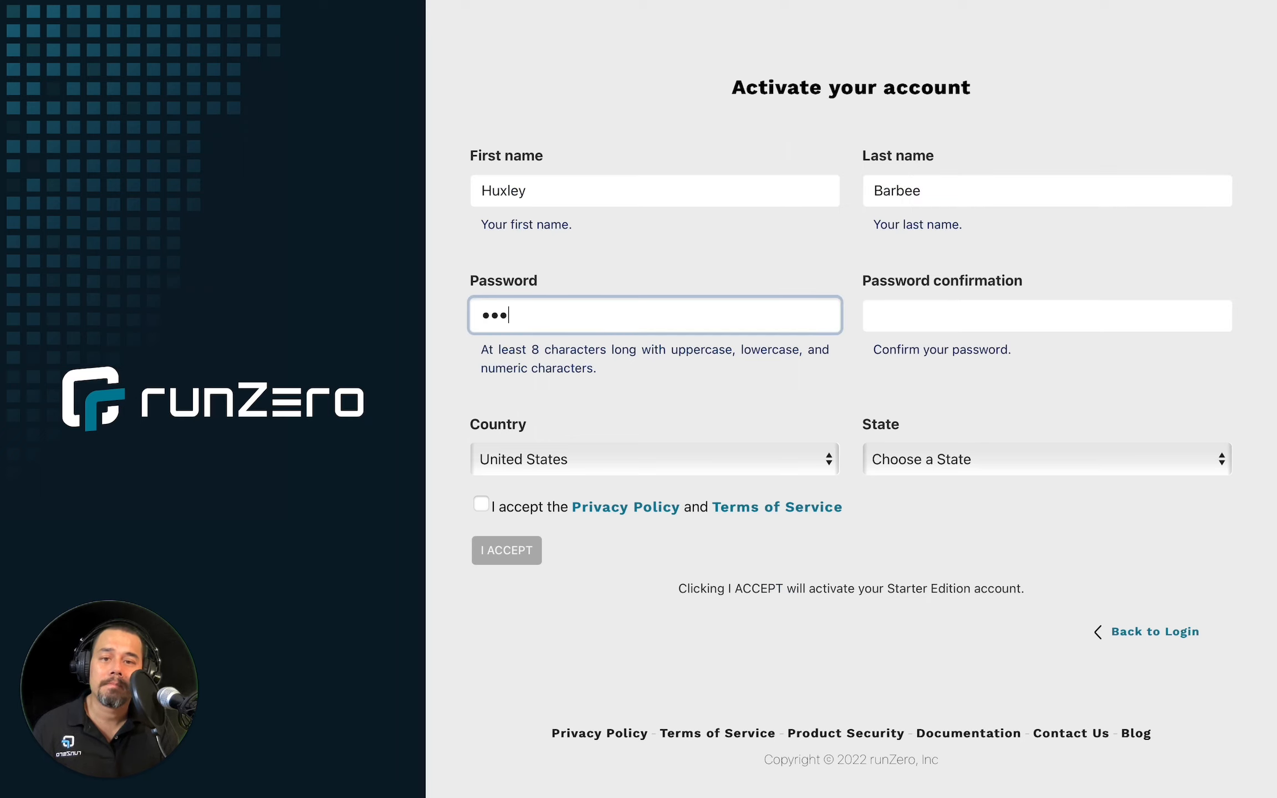
pyautogui.write('•••••••')
pyautogui.press('Tab')
pyautogui.write('•••')
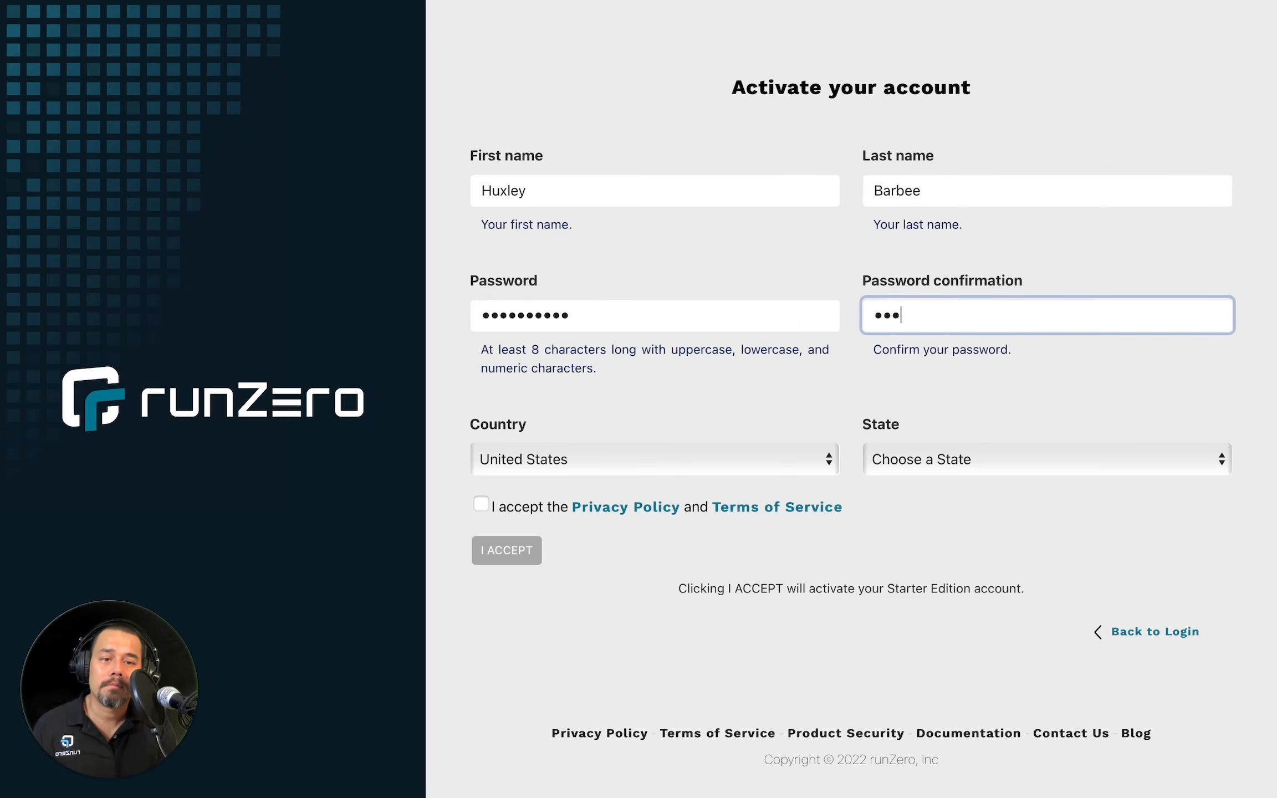
pyautogui.write('•••••••')
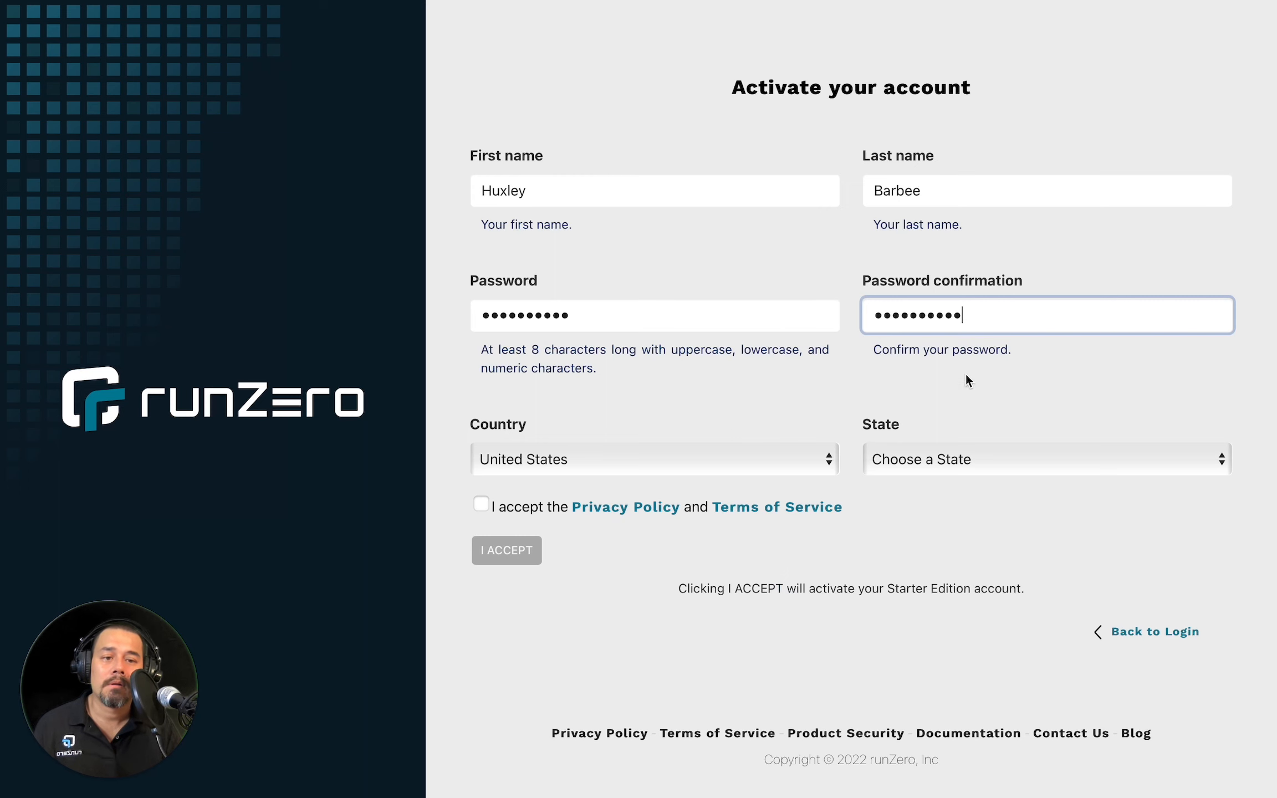
# Step: Choose Alabama as the state and accept the Privacy Policy and Terms of Service
pyautogui.click(979, 453)
pyautogui.click(975, 469)
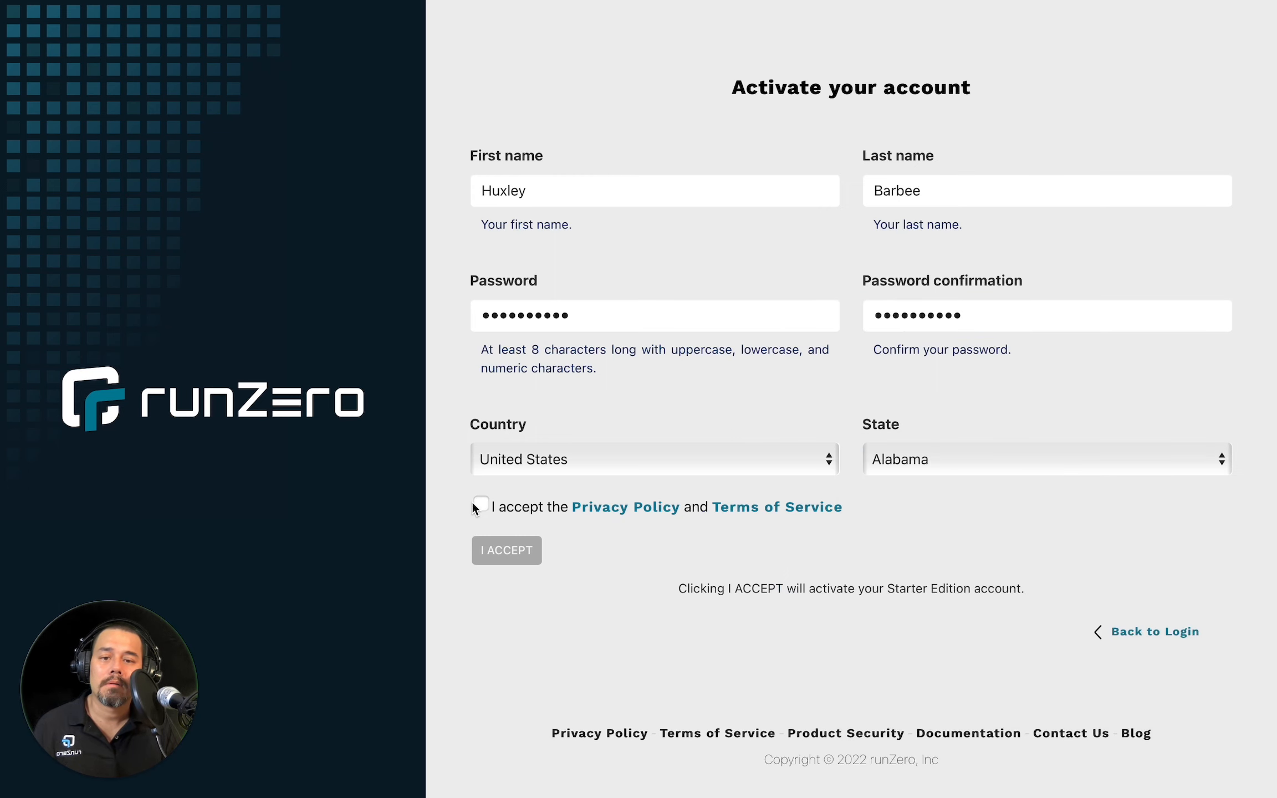
pyautogui.click(480, 505)
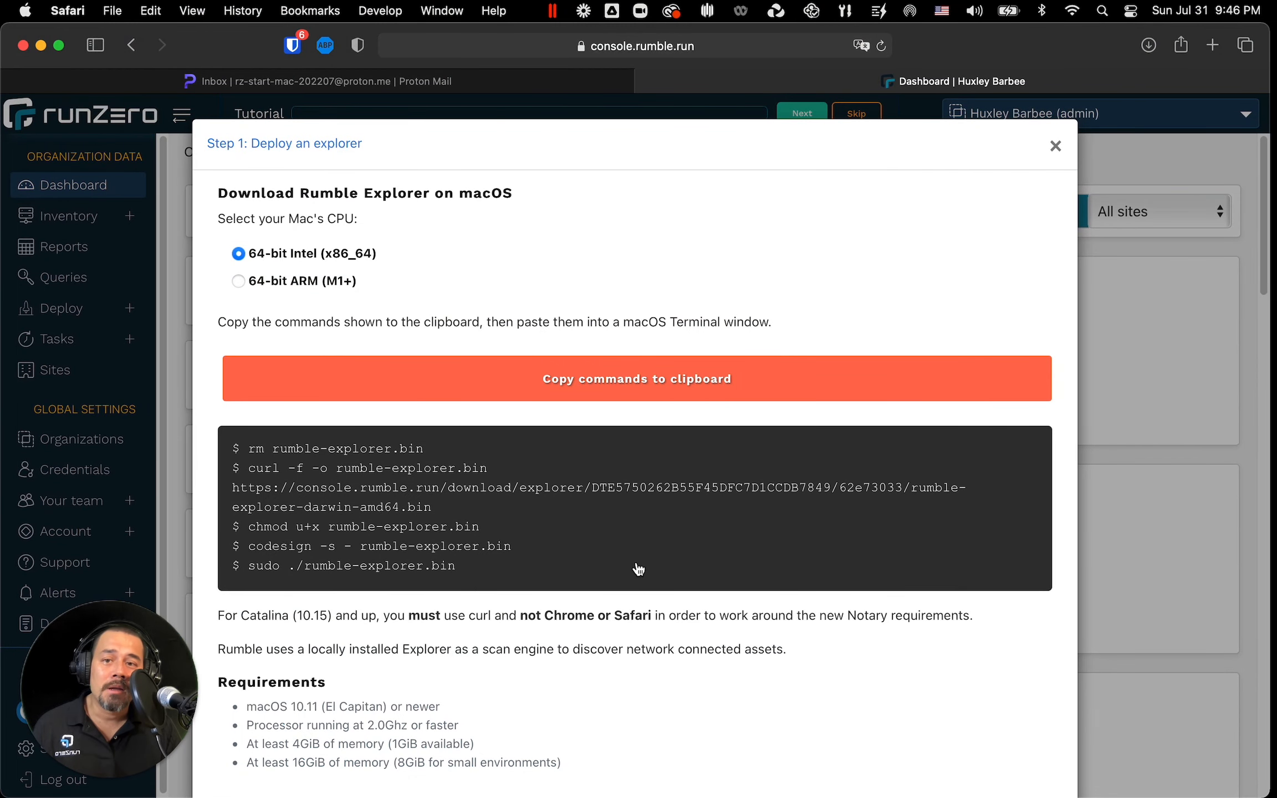
# Step: Launch Terminal from the Utilities folder and close the Finder window
pyautogui.moveTo(533, 796)
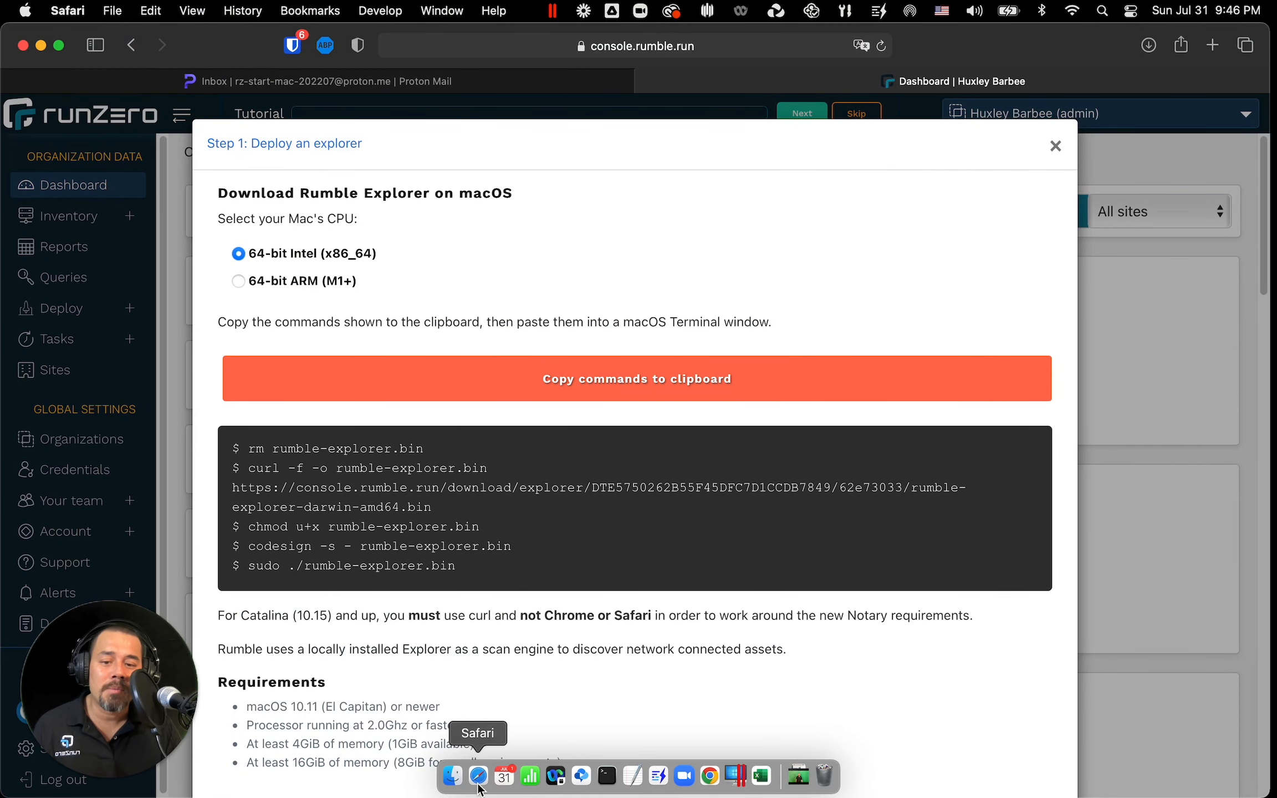
pyautogui.click(452, 778)
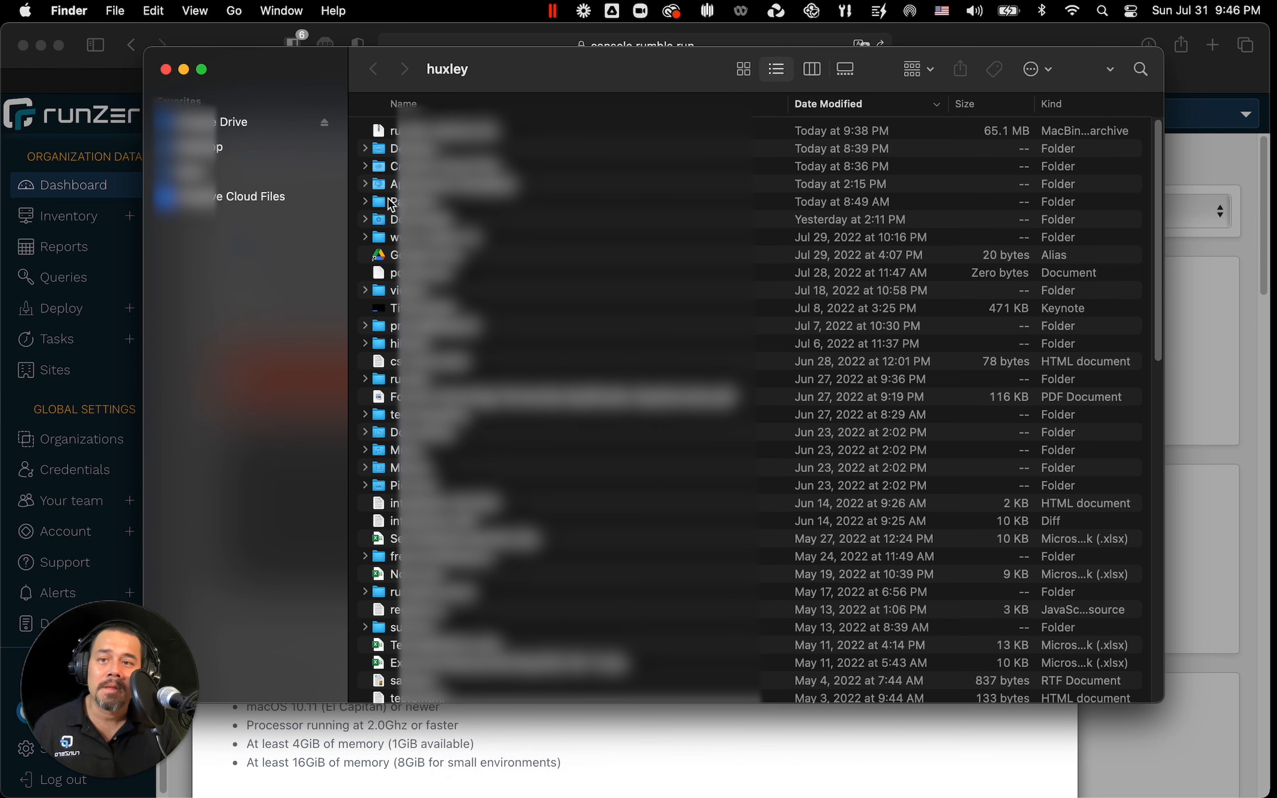
pyautogui.click(235, 11)
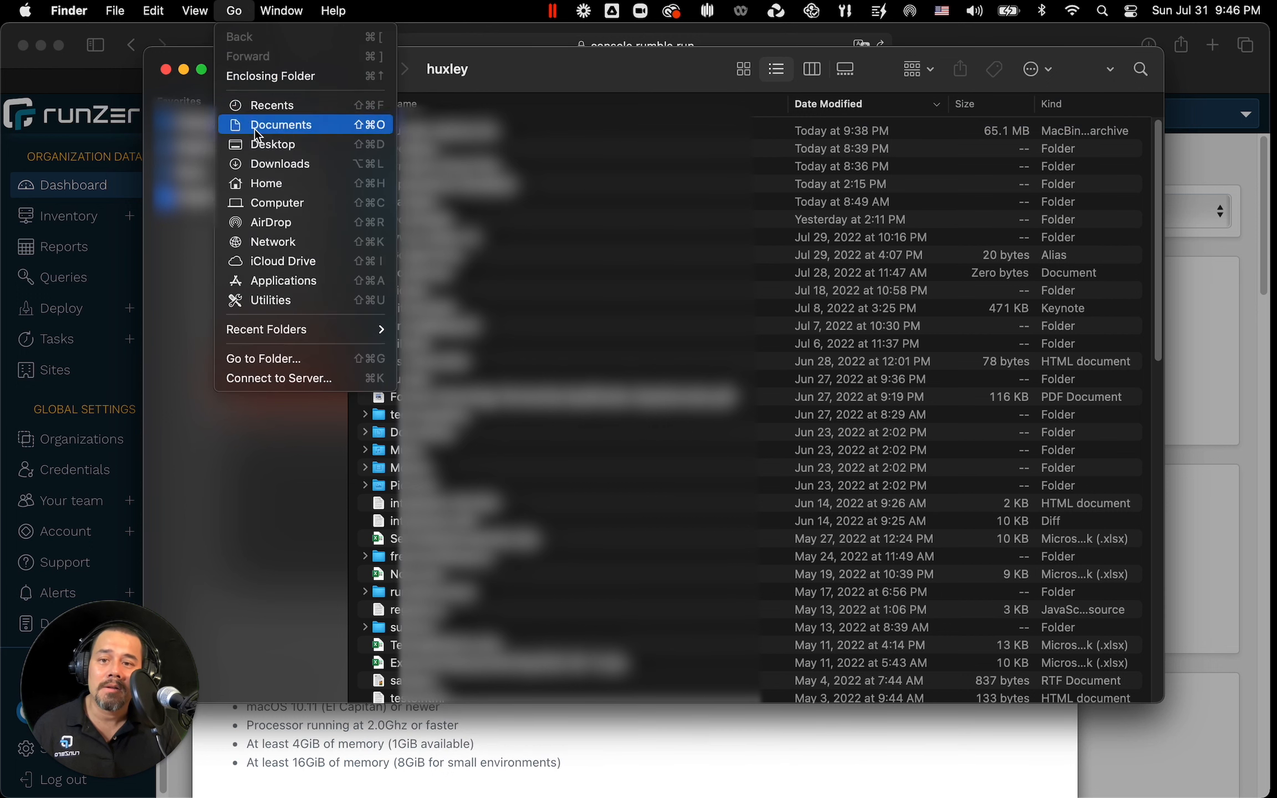
pyautogui.click(294, 299)
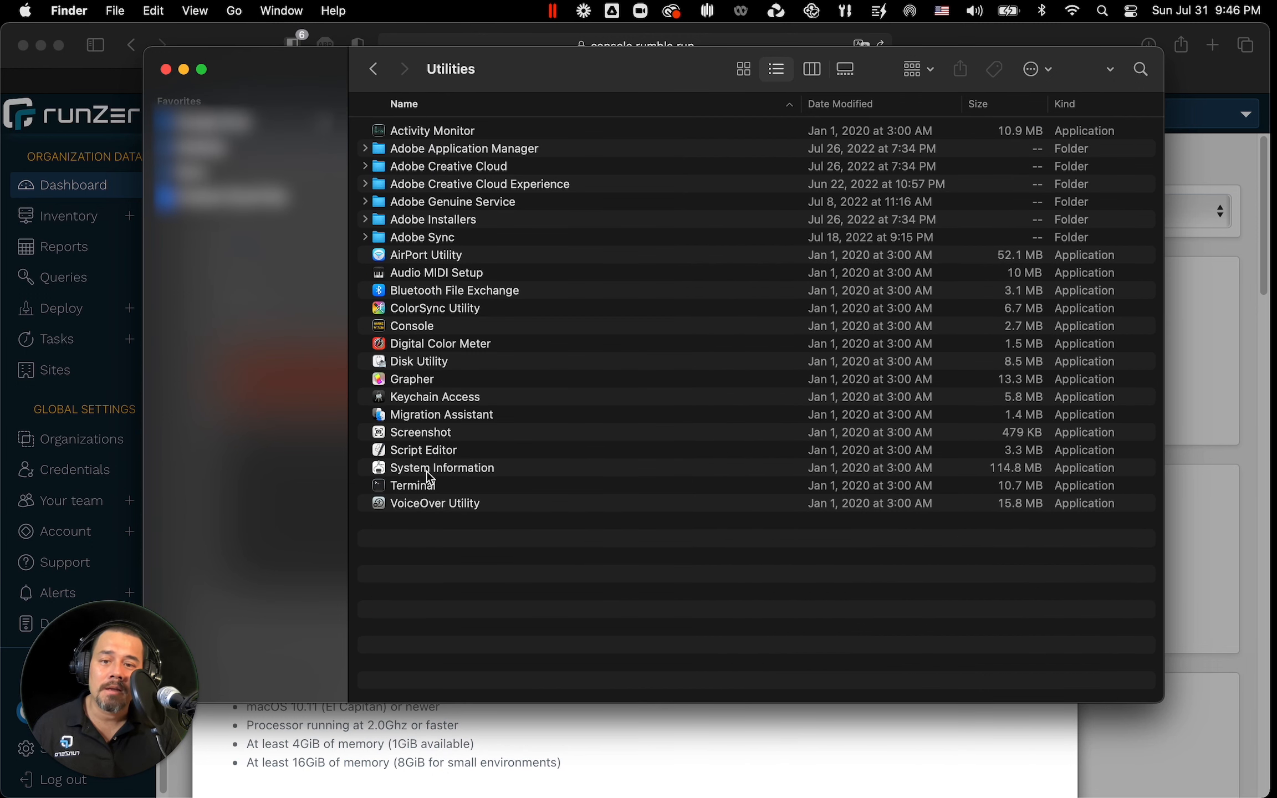
pyautogui.click(433, 488)
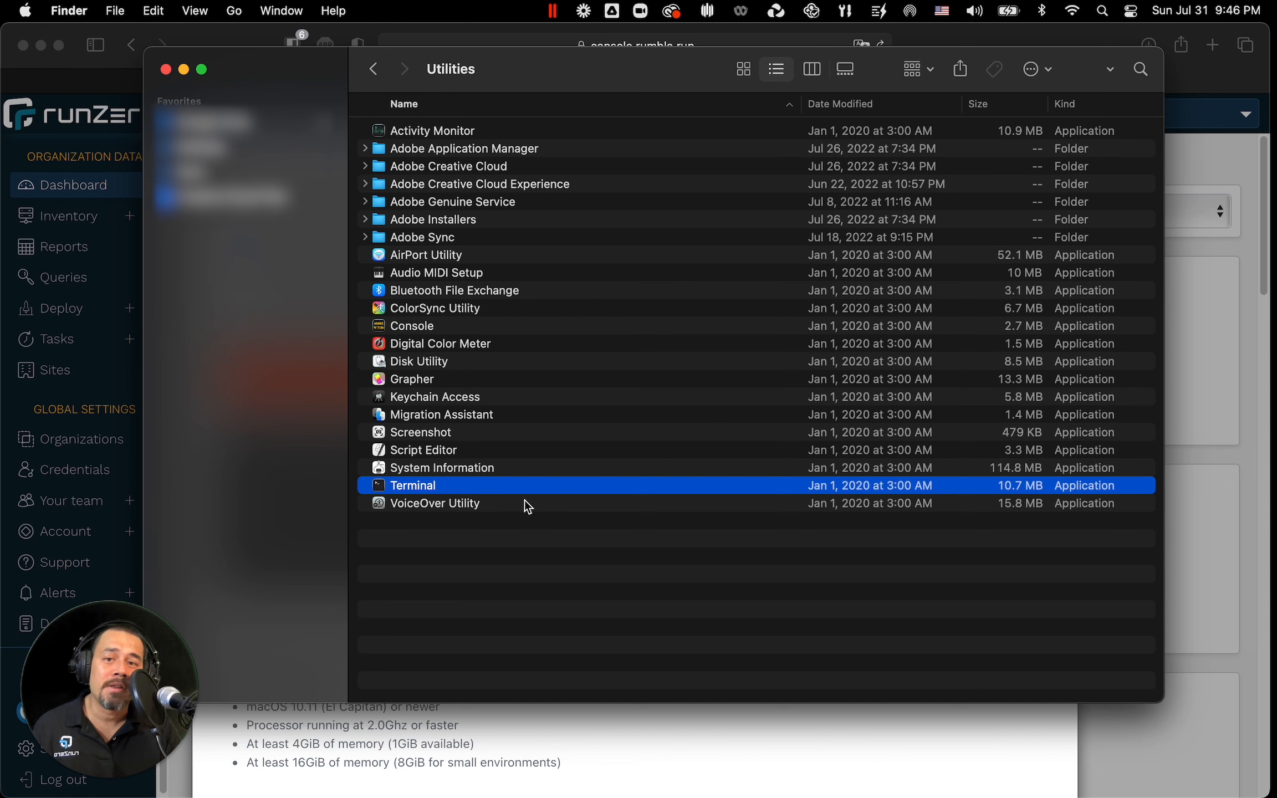
pyautogui.press('super+space')
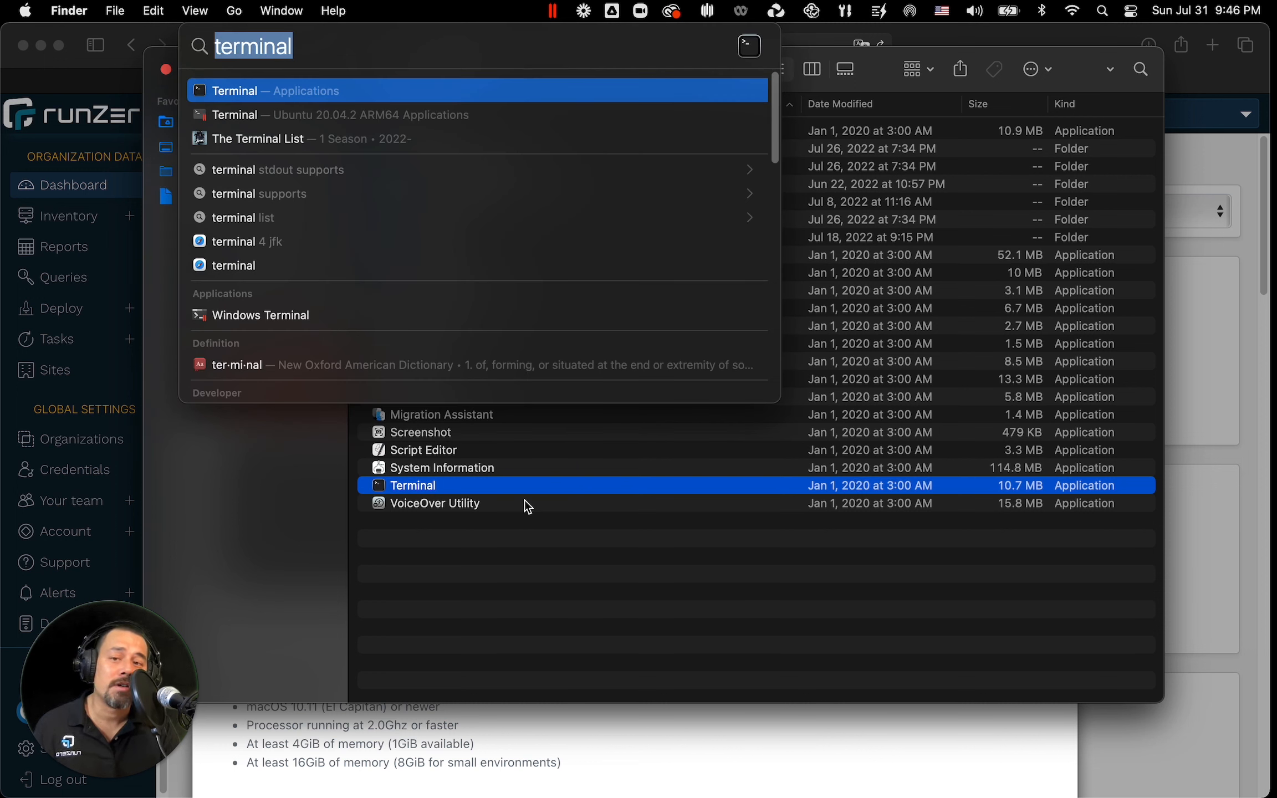
pyautogui.press('Return')
pyautogui.click(261, 520)
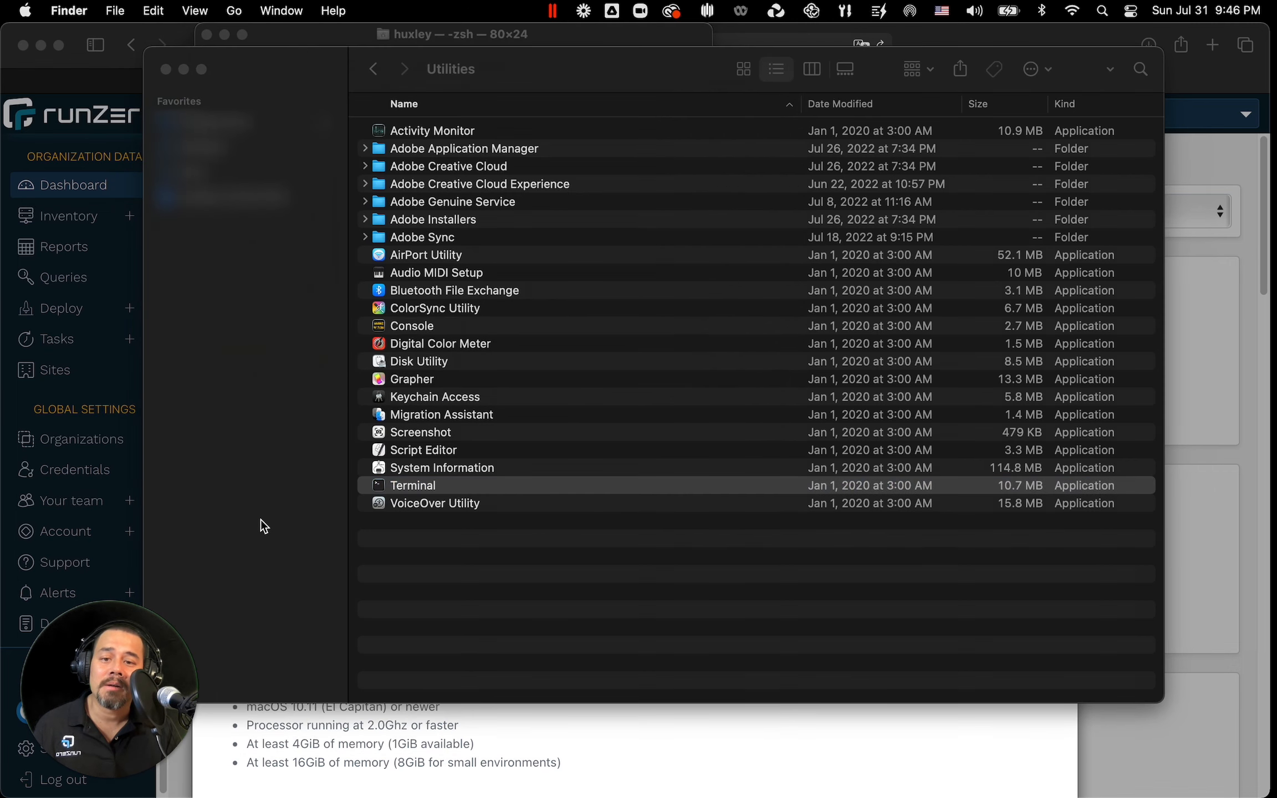
pyautogui.press('super+w')
# Step: Enlarge the Terminal window's text size
pyautogui.click(306, 153)
pyautogui.press('super+plus')
pyautogui.press('super+plus')
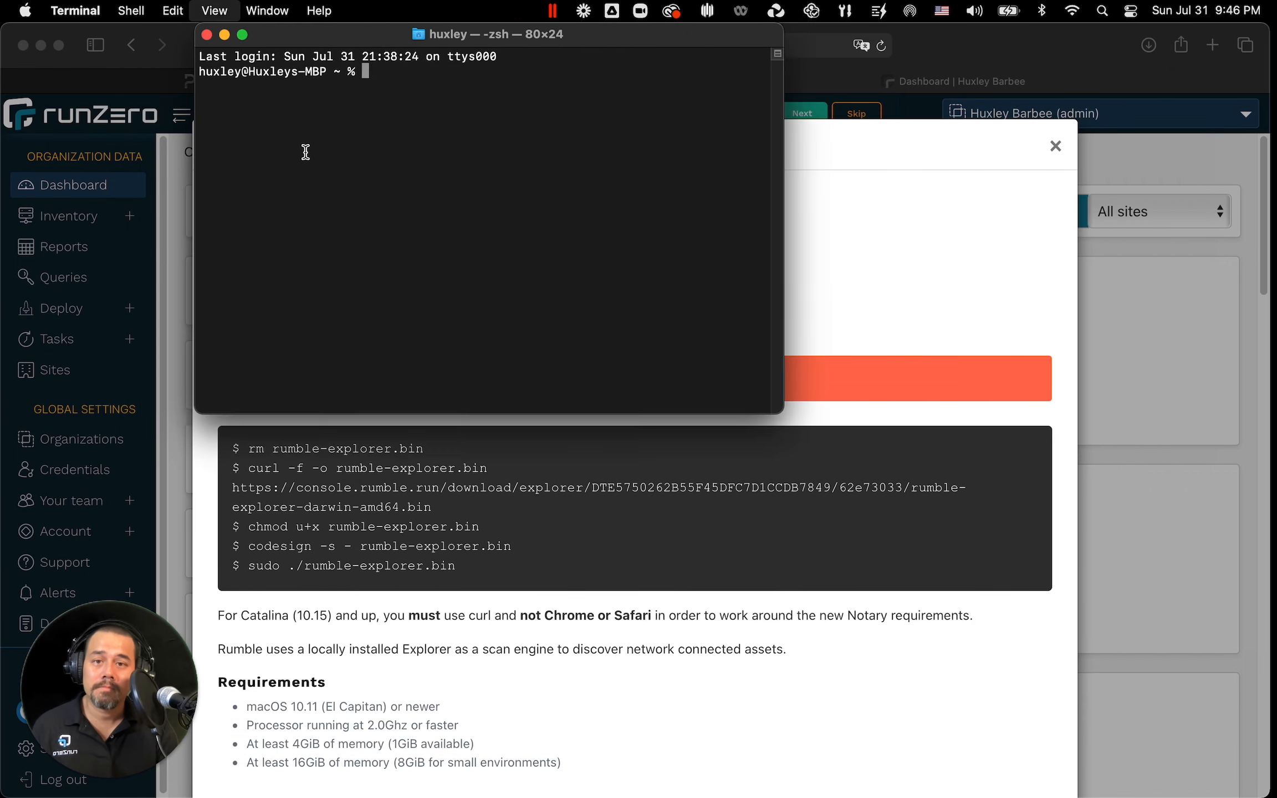
pyautogui.press('super+plus')
pyautogui.press('super+plus')
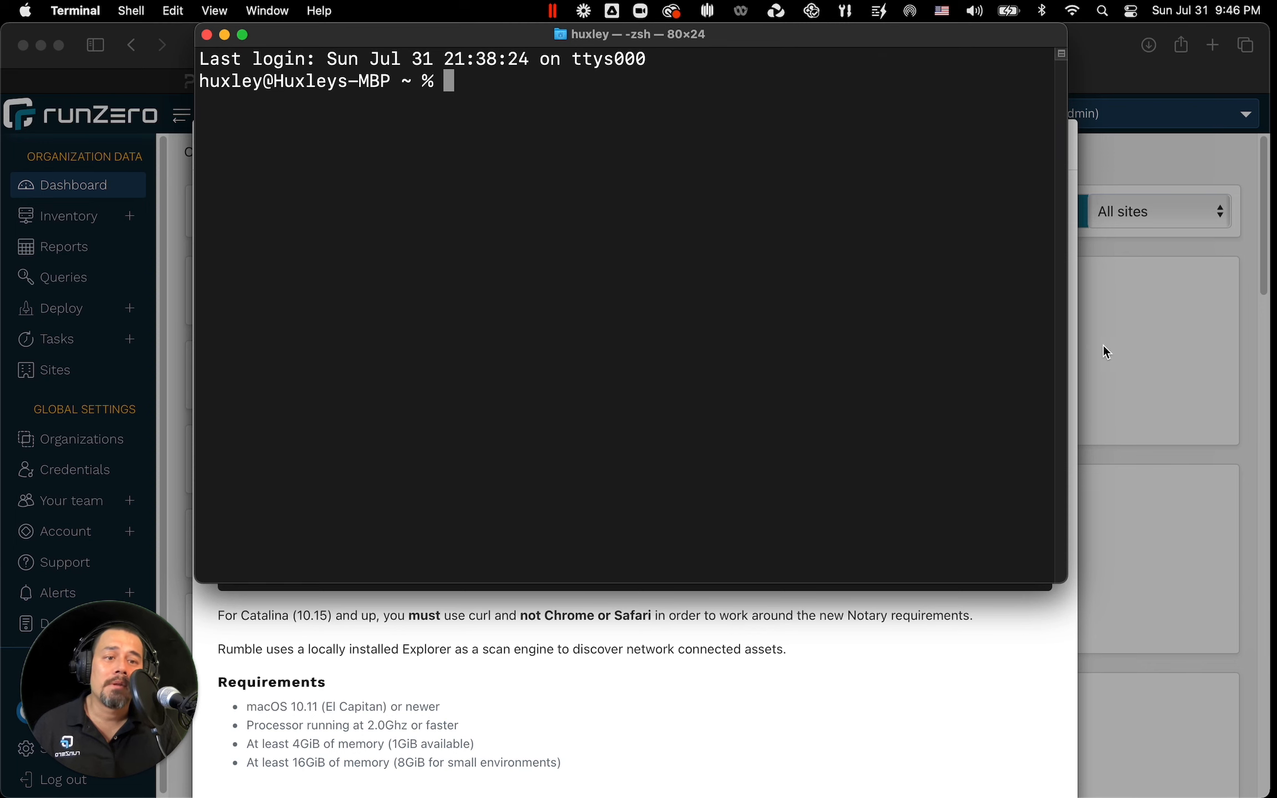
# Step: Copy the macOS Intel Explorer install commands, run them in Terminal and enter the sudo password
pyautogui.click(1103, 346)
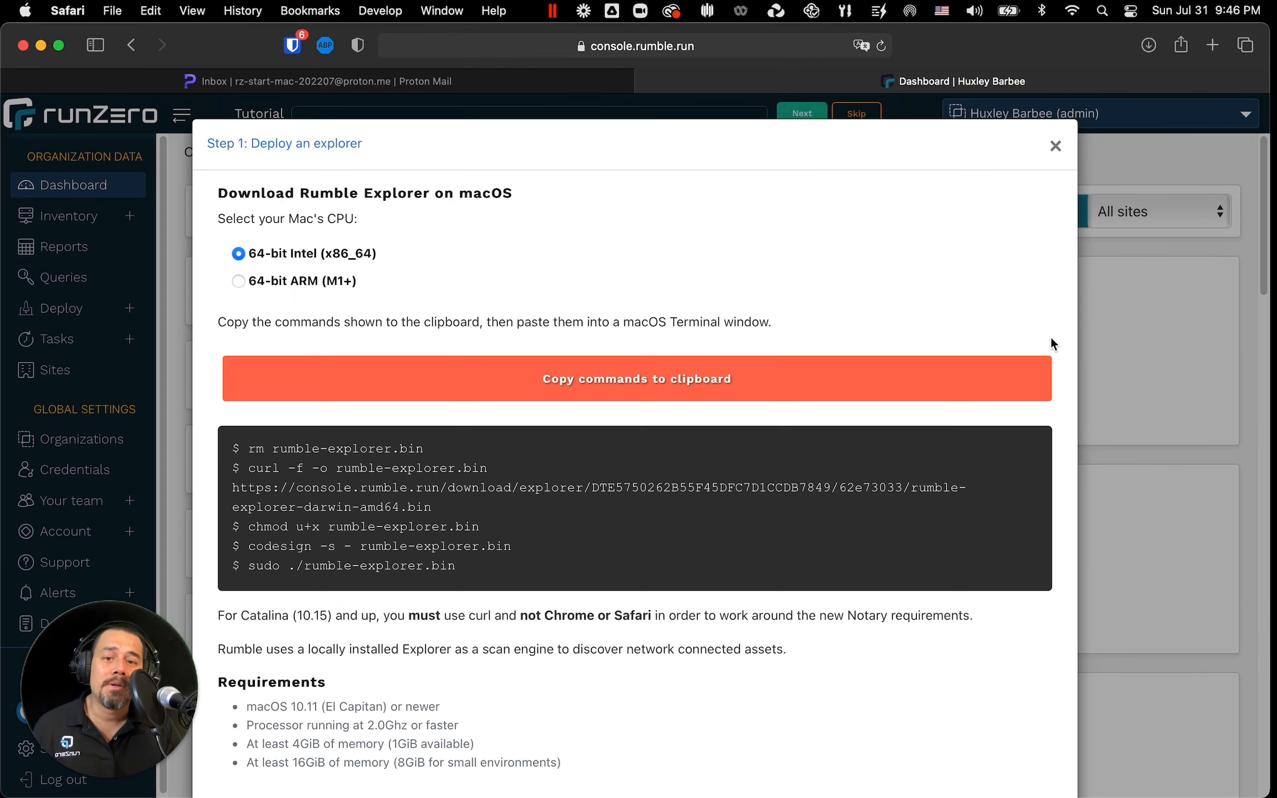
pyautogui.click(619, 388)
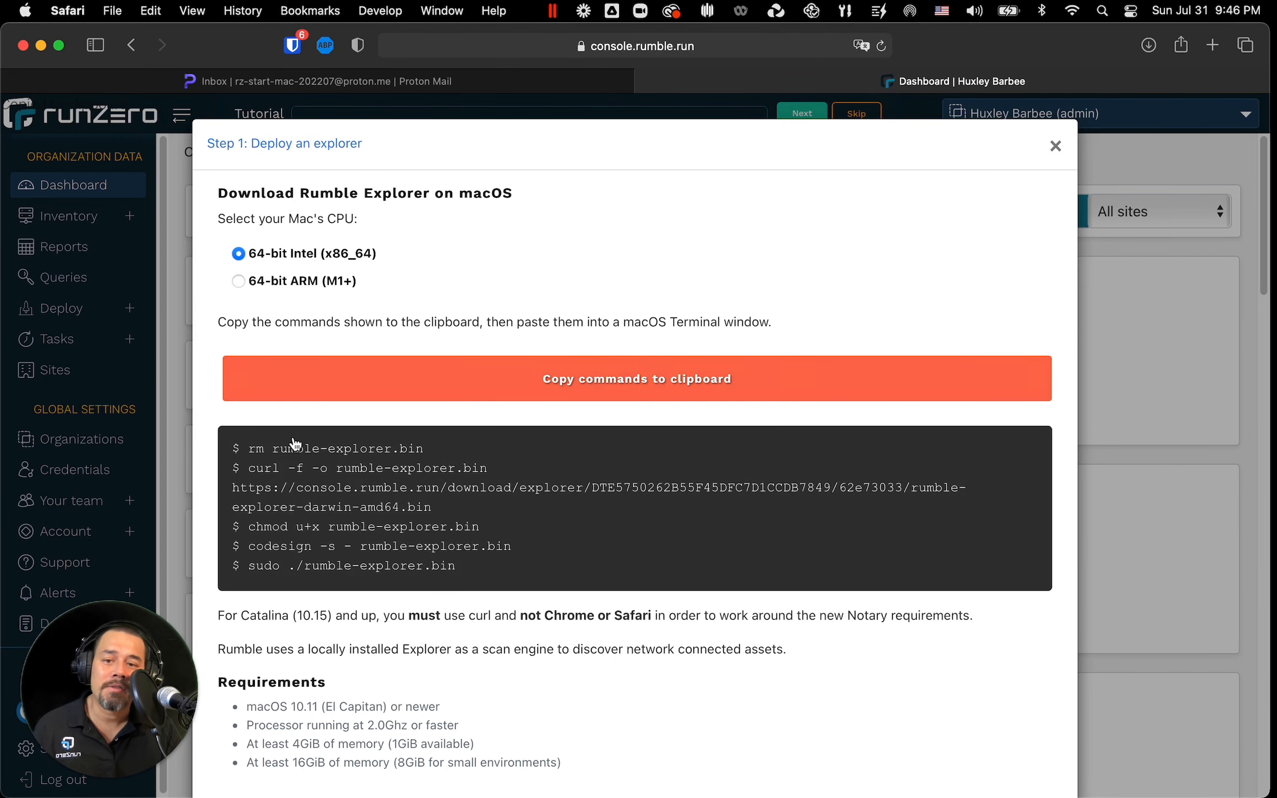
pyautogui.click(623, 392)
pyautogui.press('super+Tab')
pyautogui.press('super+v')
pyautogui.press('Return')
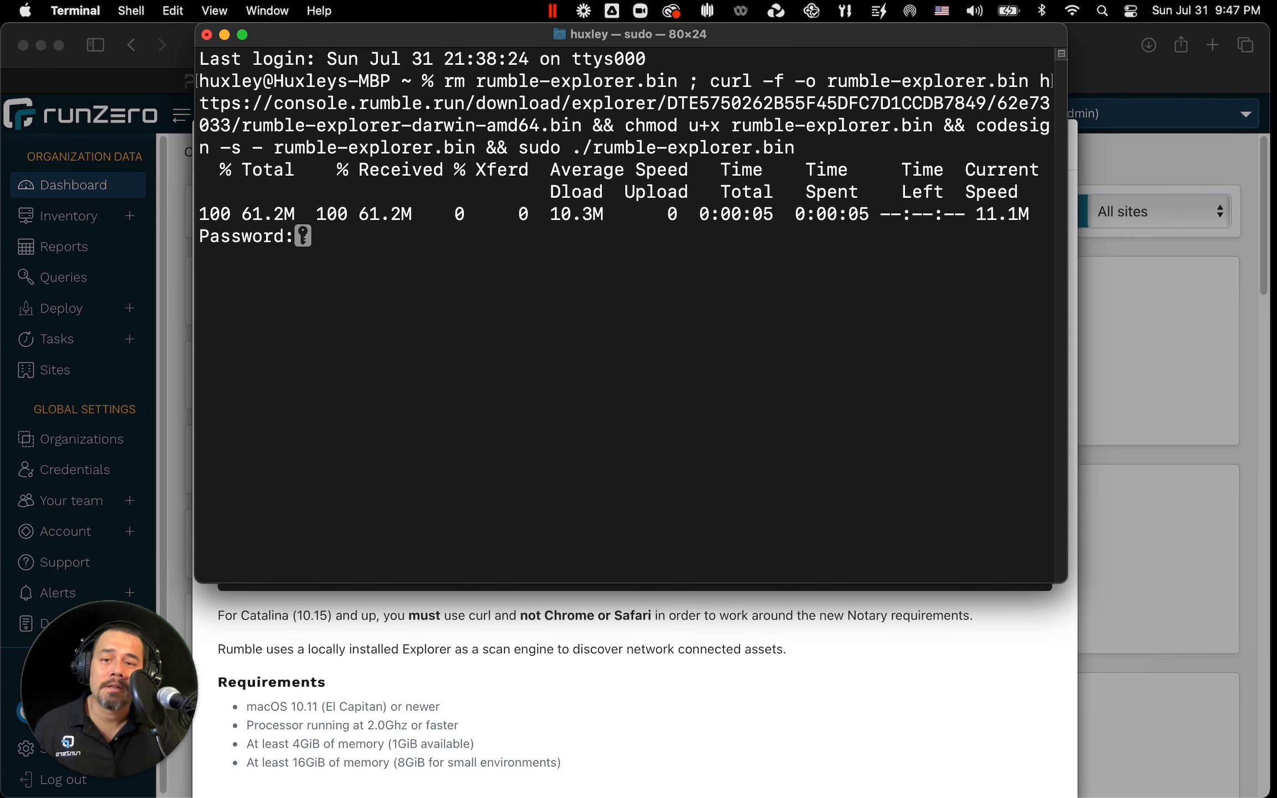
pyautogui.press('Return')
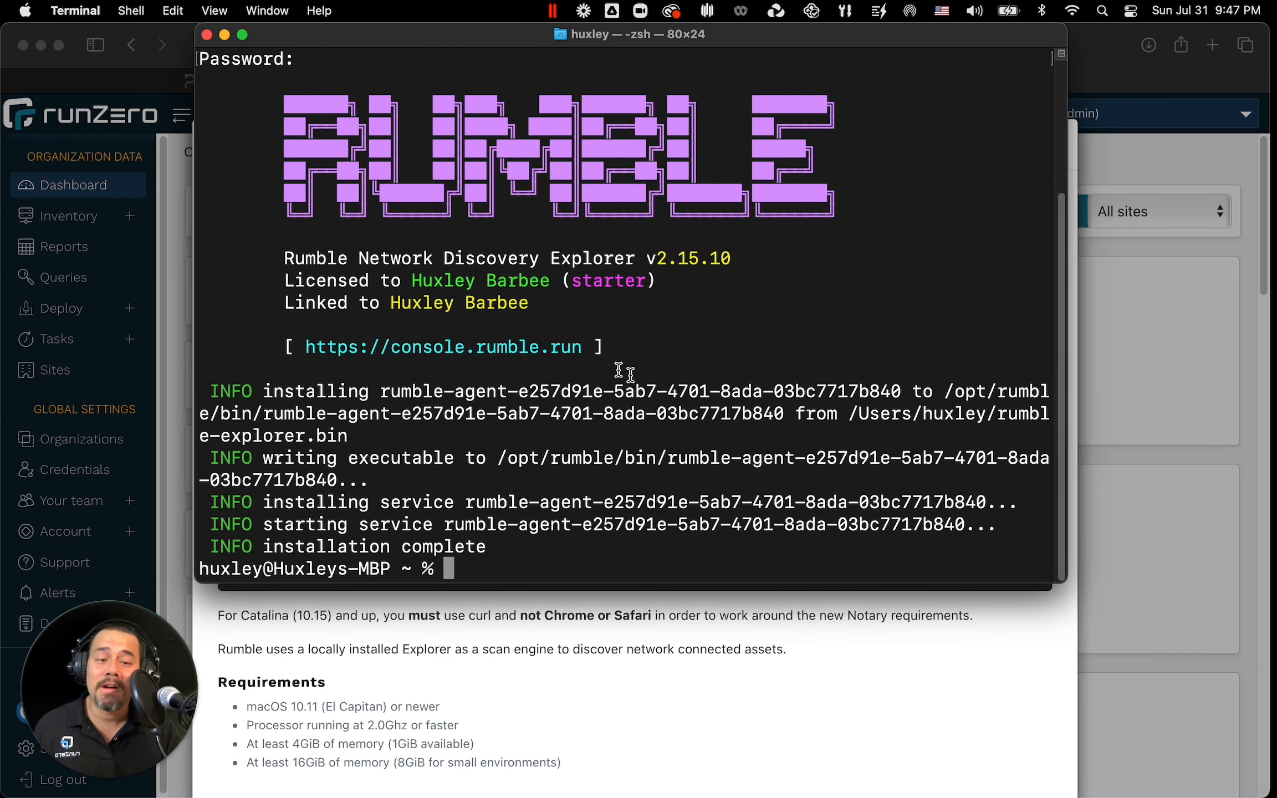
# Step: Close the explorer setup dialog and check the registered Explorers list
pyautogui.click(1112, 529)
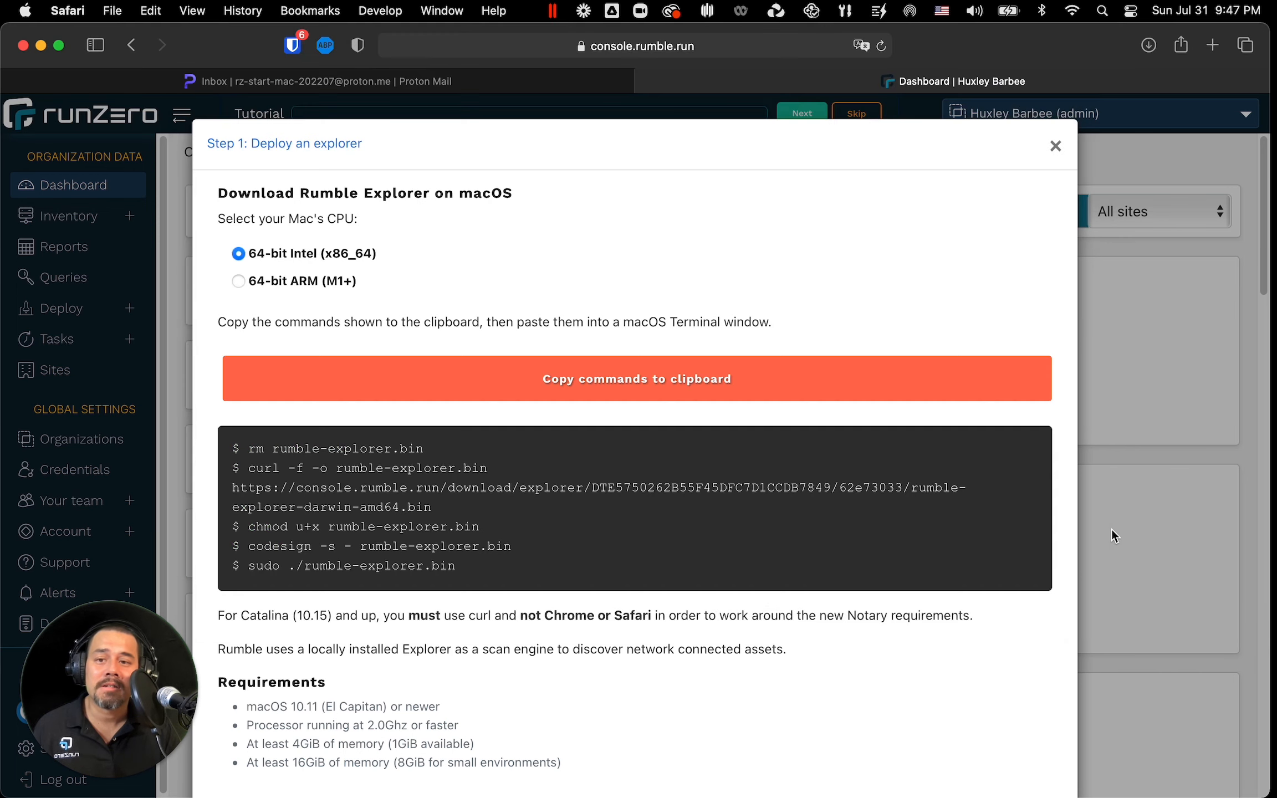
pyautogui.click(1067, 150)
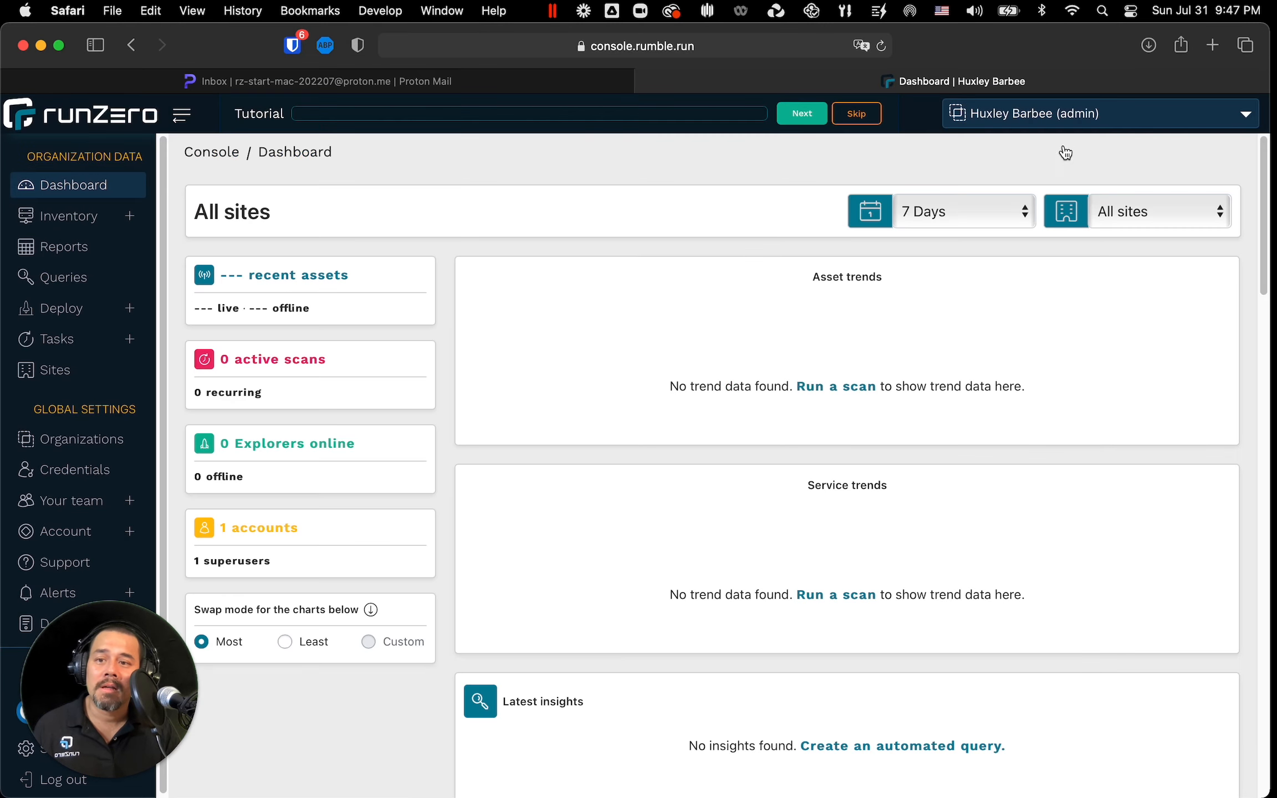
pyautogui.click(51, 308)
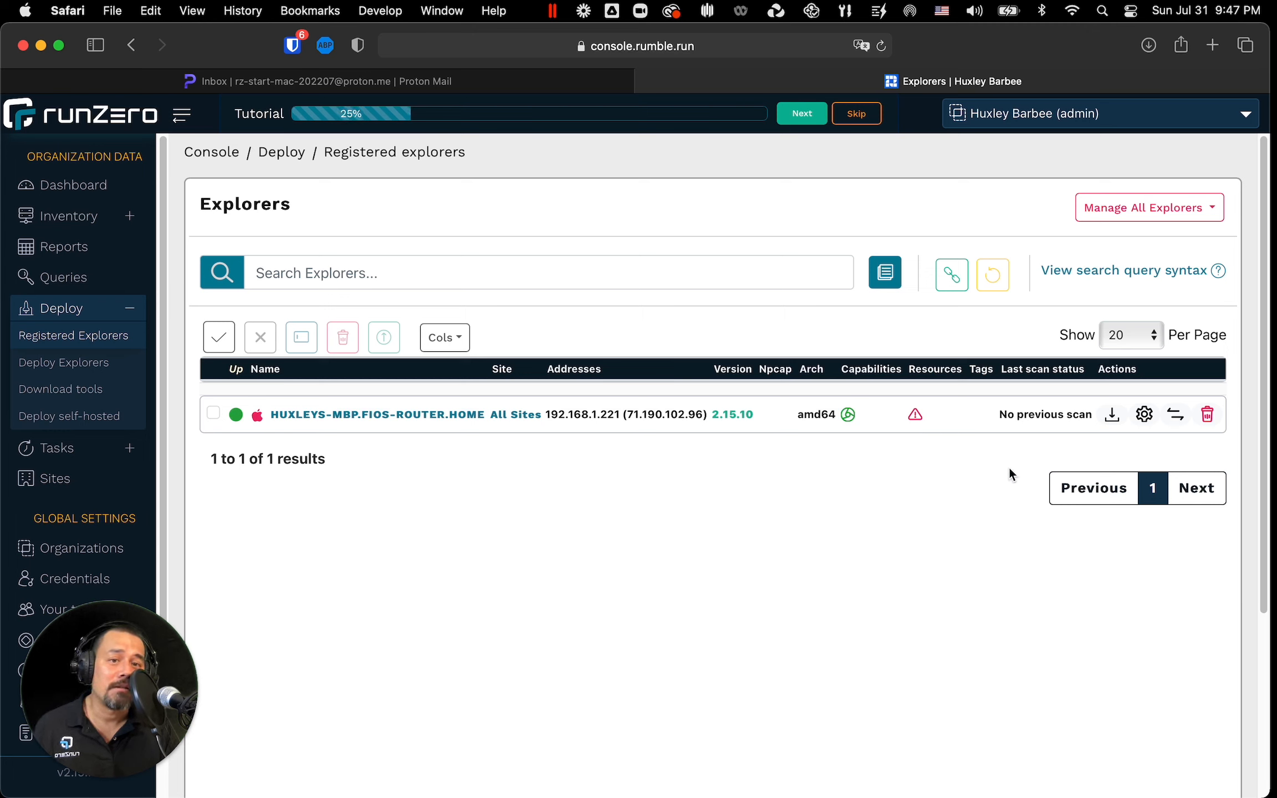
# Step: Open the asset inventory and start a Standard scan, dismissing the tutorial tip
pyautogui.click(55, 222)
pyautogui.click(295, 337)
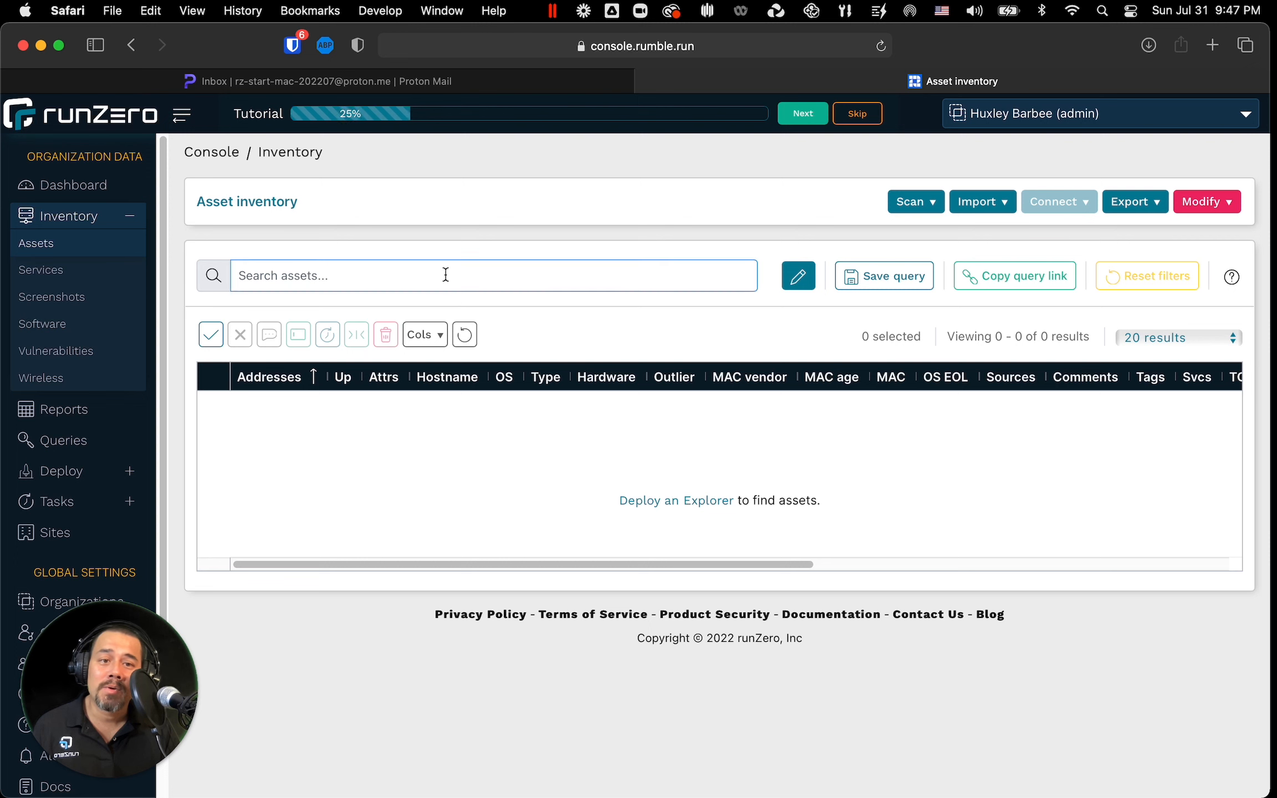
pyautogui.click(910, 203)
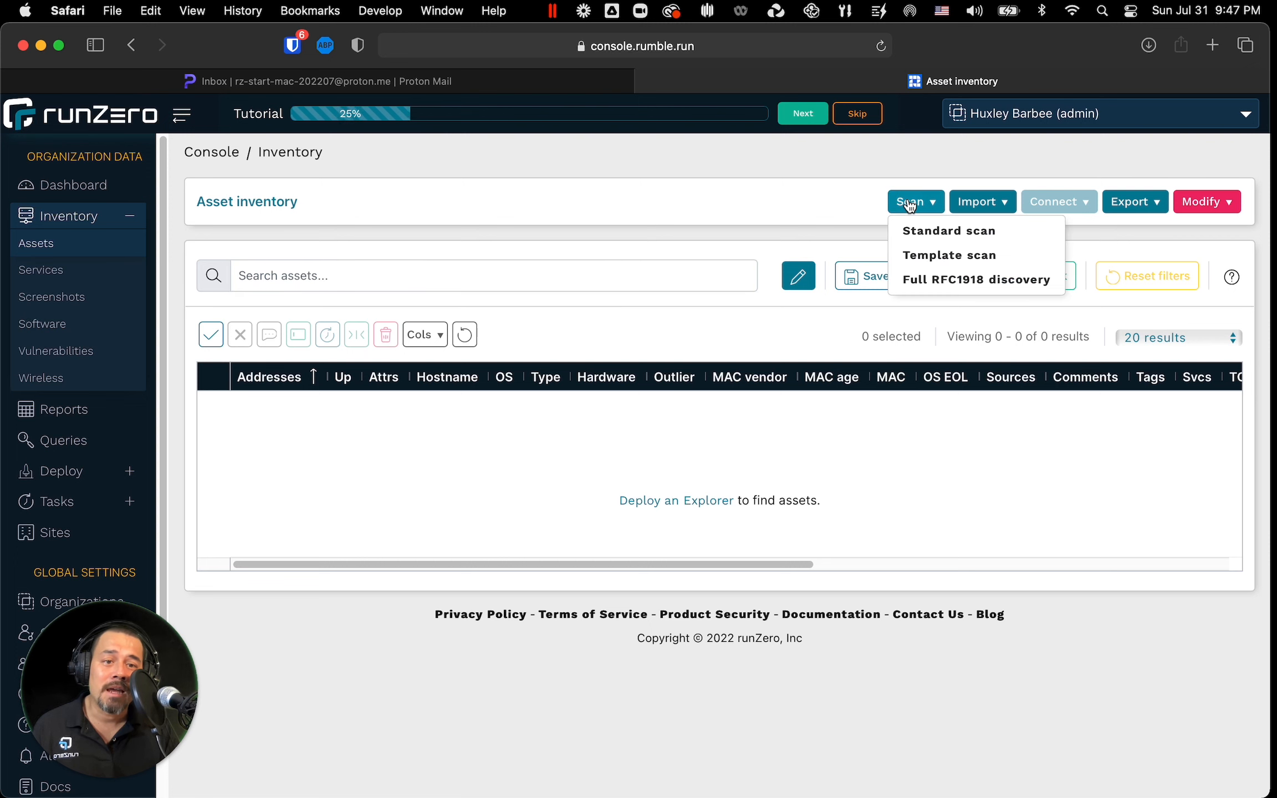
pyautogui.click(915, 233)
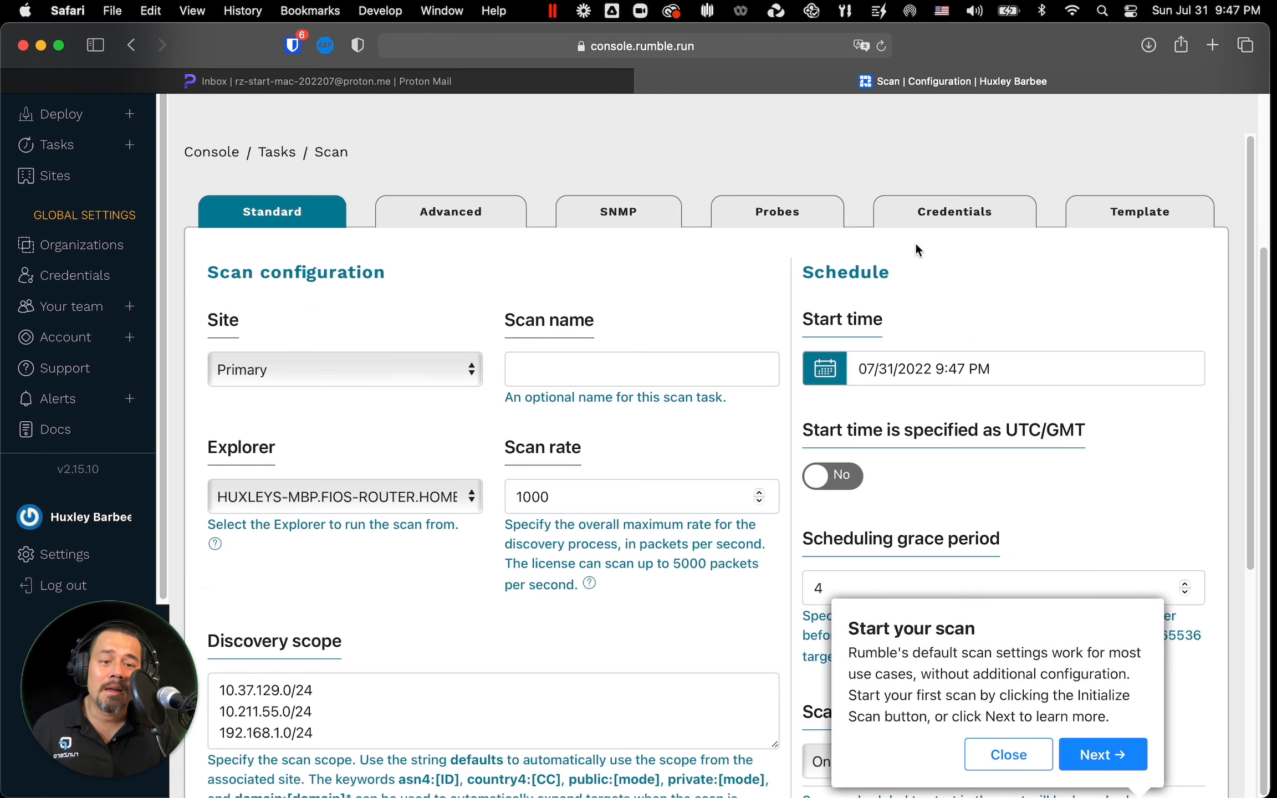
pyautogui.click(1001, 752)
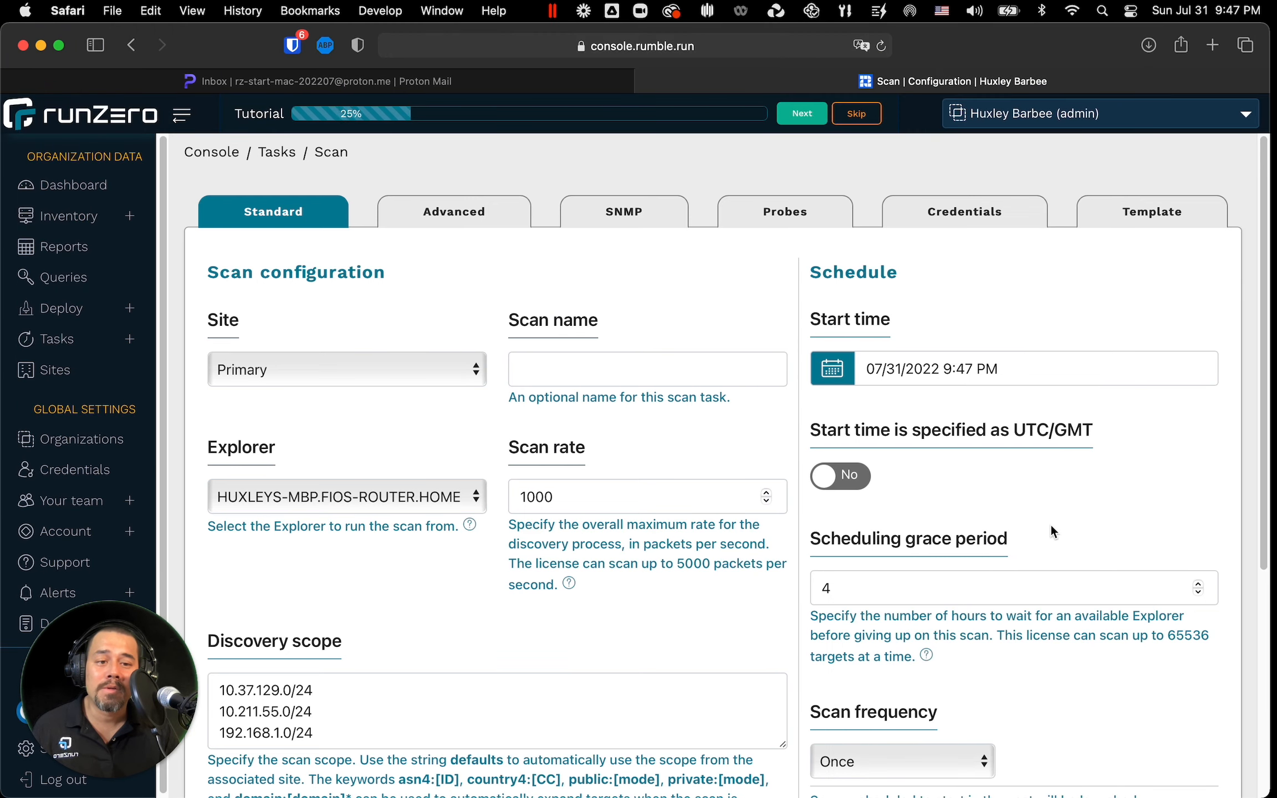
# Step: Name the scan First Scan
pyautogui.scroll(-6, 1051, 524)
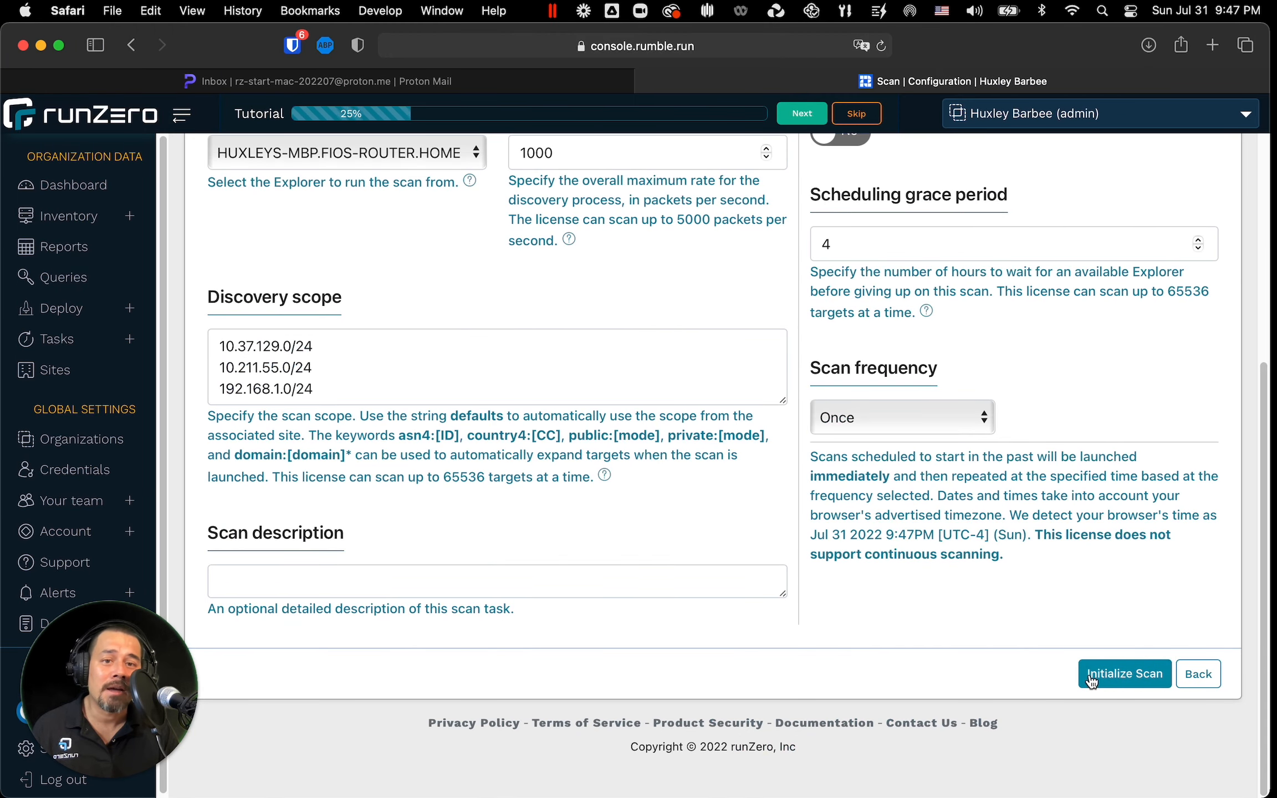
pyautogui.scroll(5, 1091, 681)
pyautogui.click(626, 282)
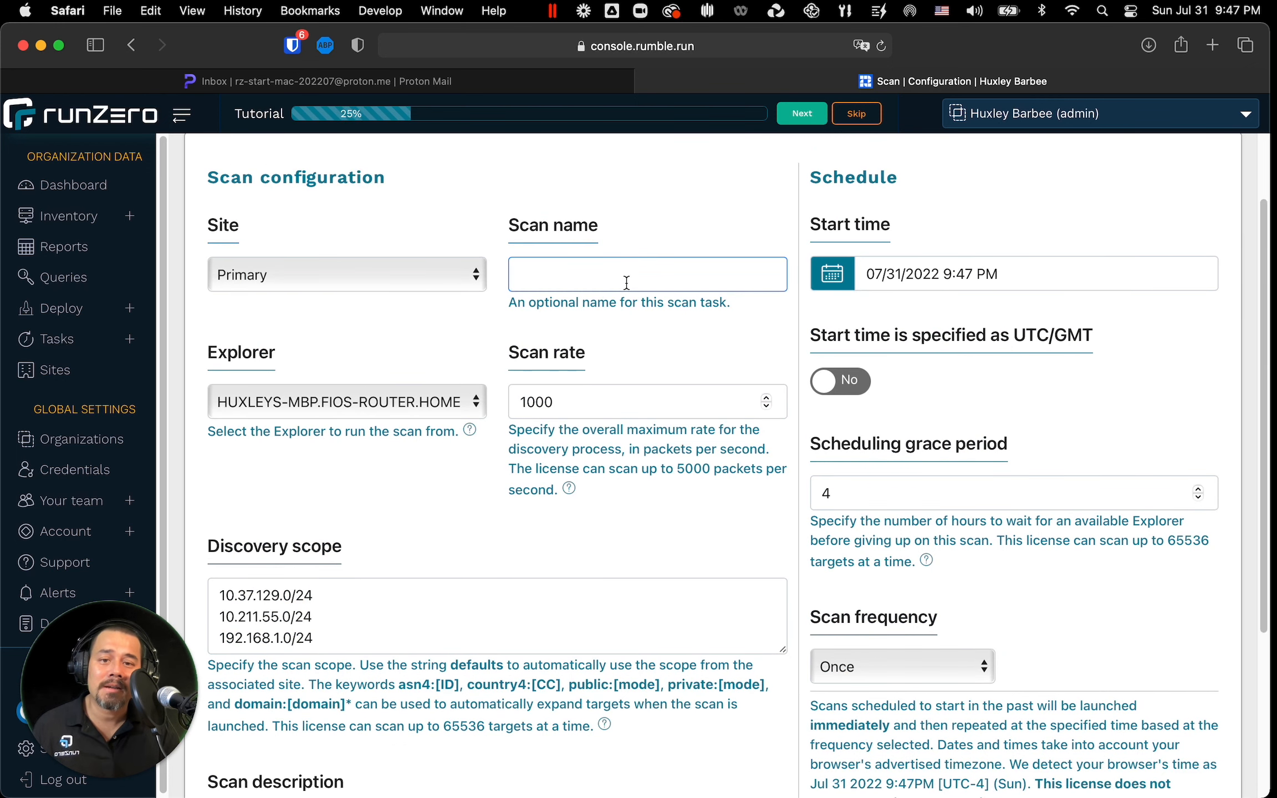
pyautogui.write('First Scan')
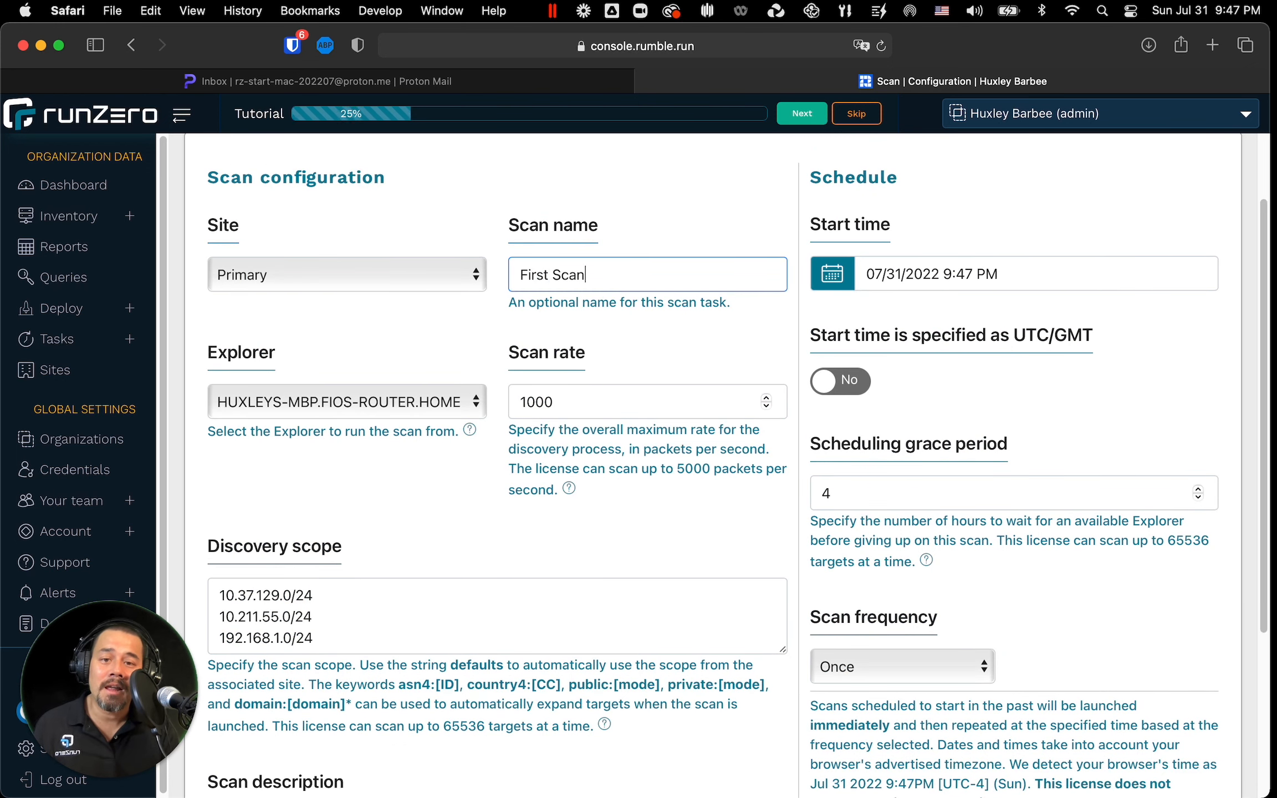
# Step: Initialize the scan with the default discovery scope and confirm the scan settings
pyautogui.click(479, 596)
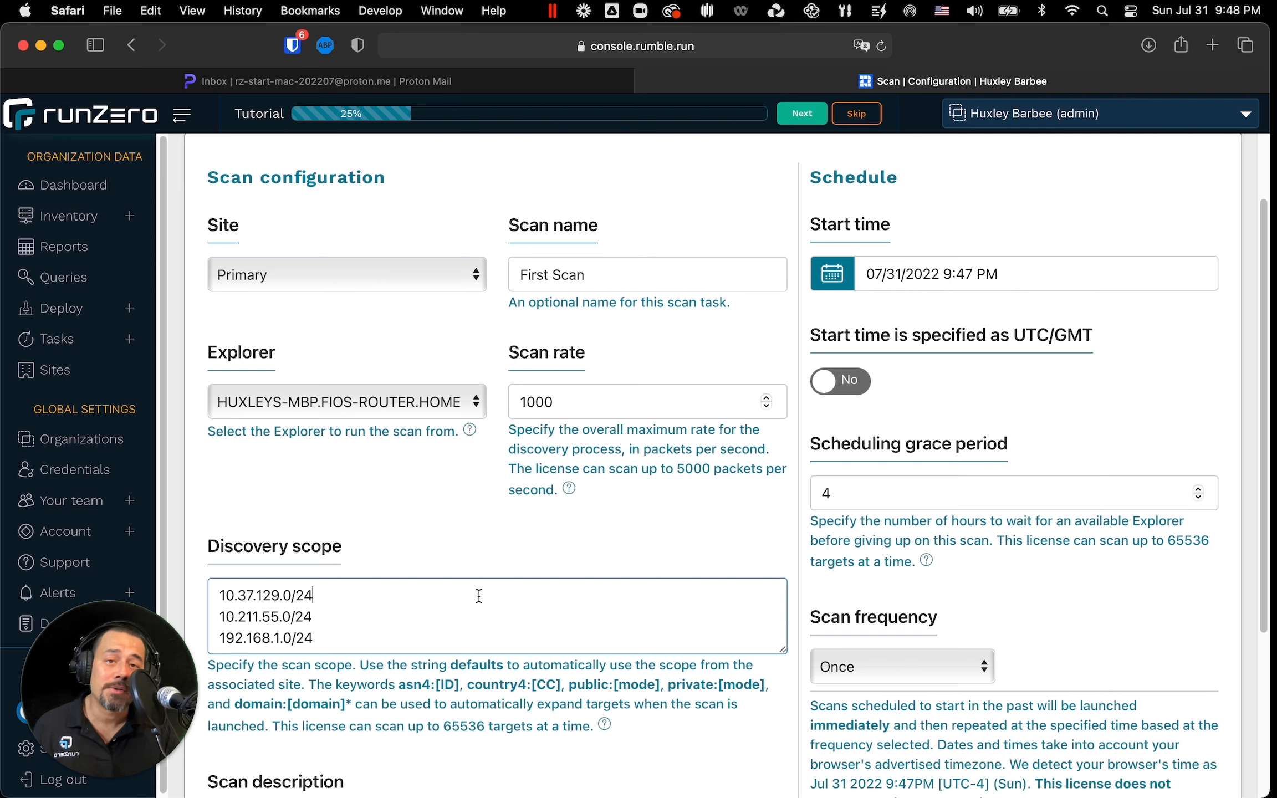
pyautogui.click(526, 692)
pyautogui.scroll(-5, 526, 693)
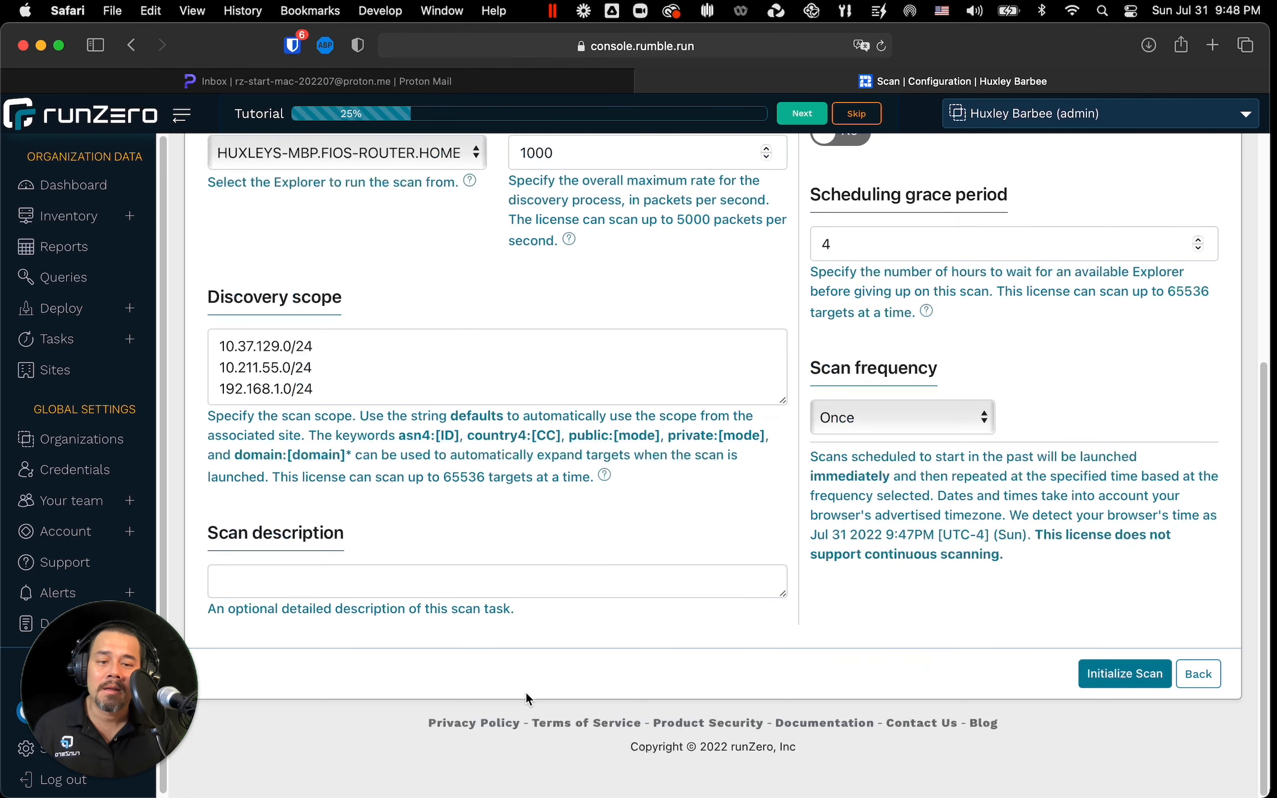
pyautogui.click(1082, 685)
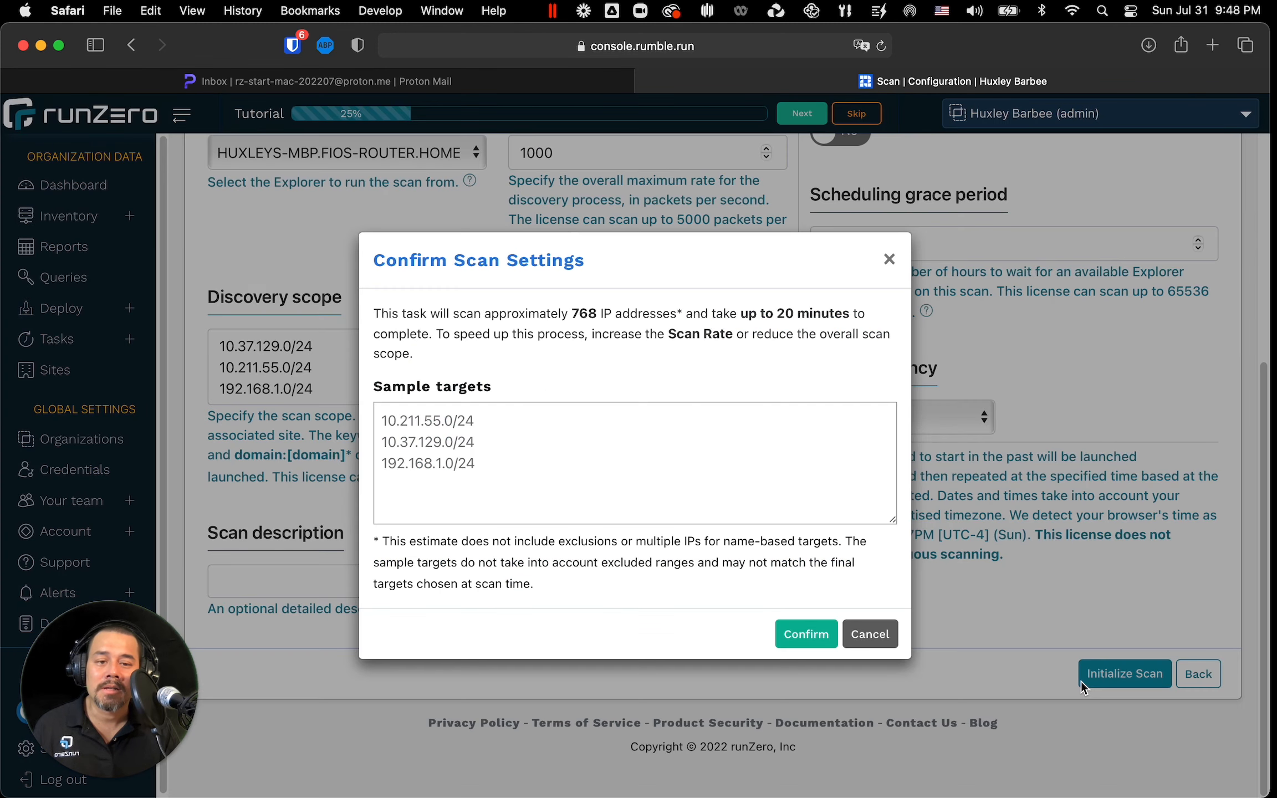
pyautogui.click(807, 635)
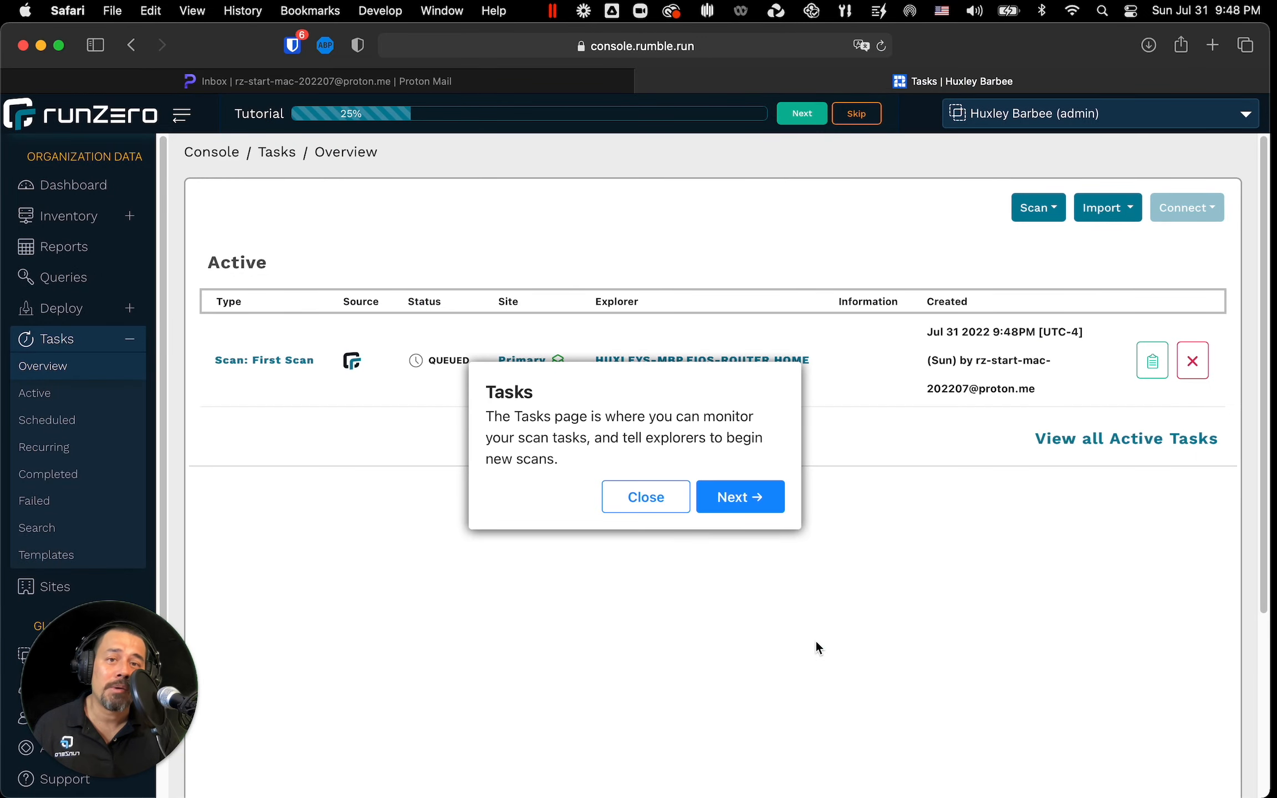